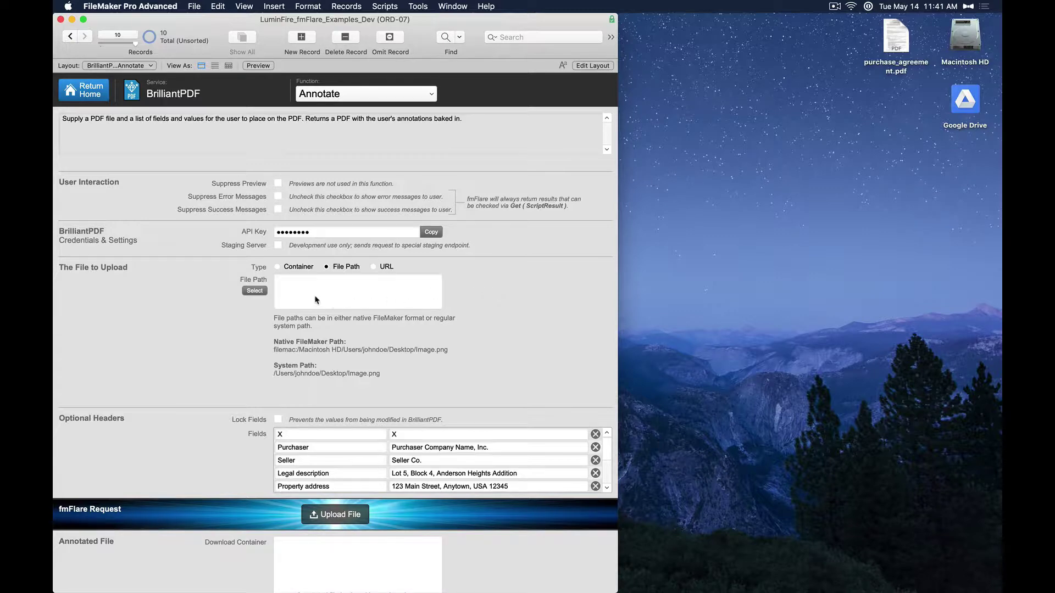
Set the upload type to File Path and choose purchase_agreement.pdf from the Desktop, after trying the Container type.
{"action": "left_click", "coordinate": [290, 267]}
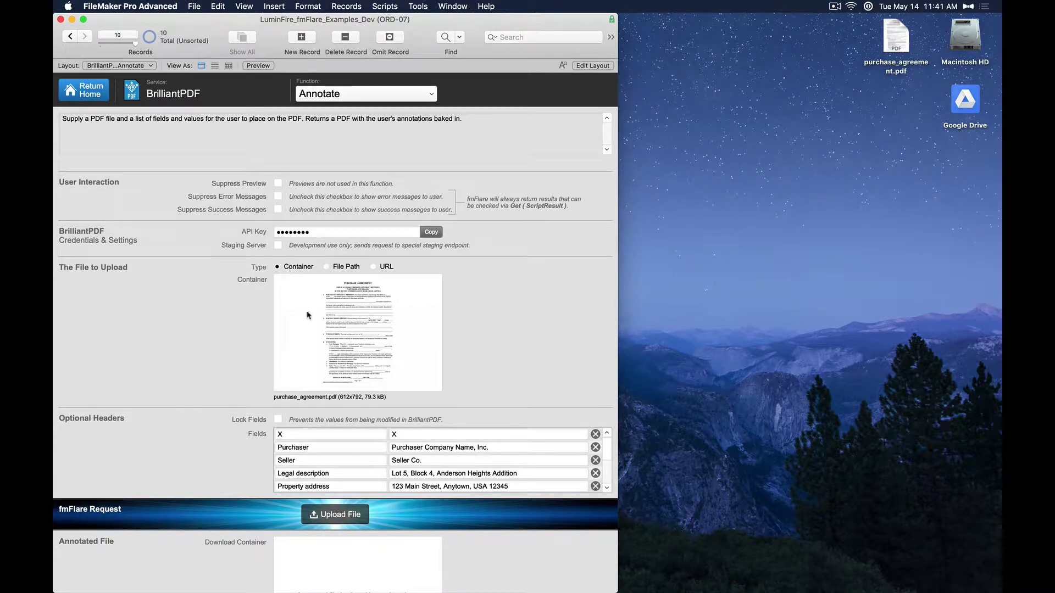
{"action": "left_click", "coordinate": [371, 324]}
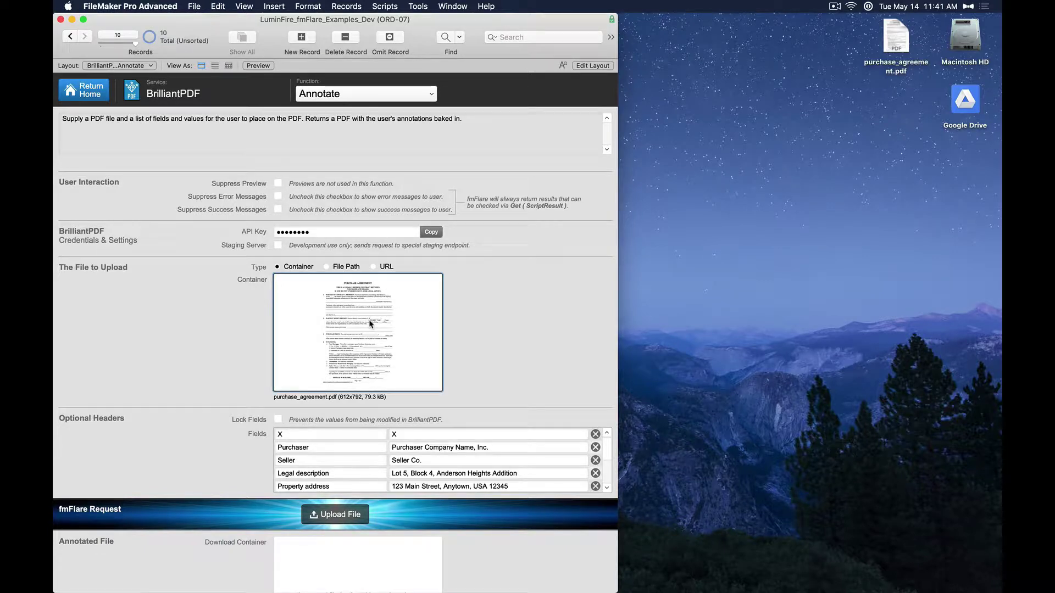
{"action": "left_click", "coordinate": [340, 267]}
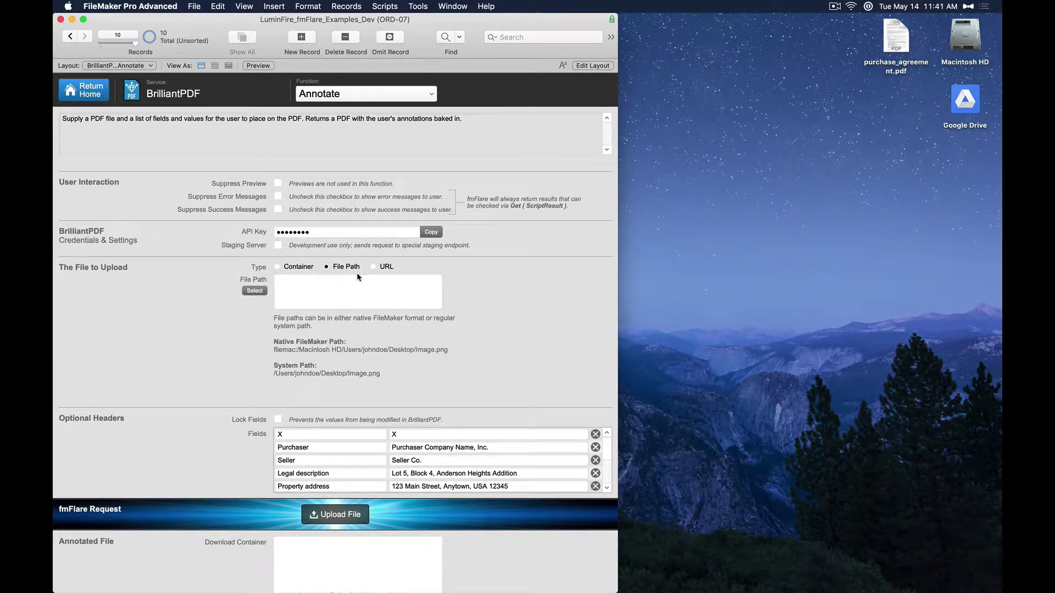
{"action": "left_click", "coordinate": [256, 292]}
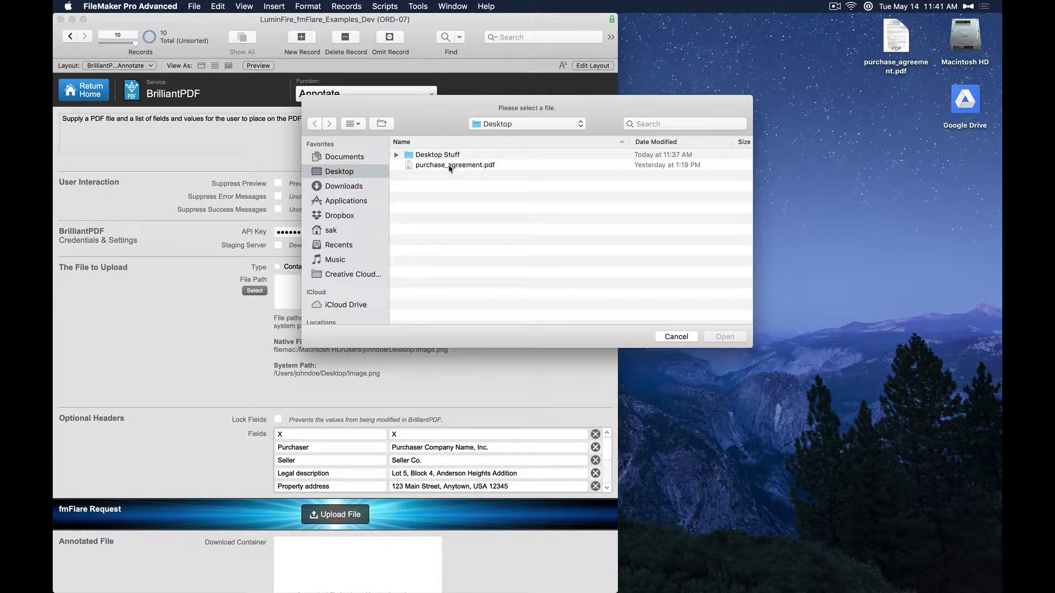
{"action": "left_click", "coordinate": [449, 166]}
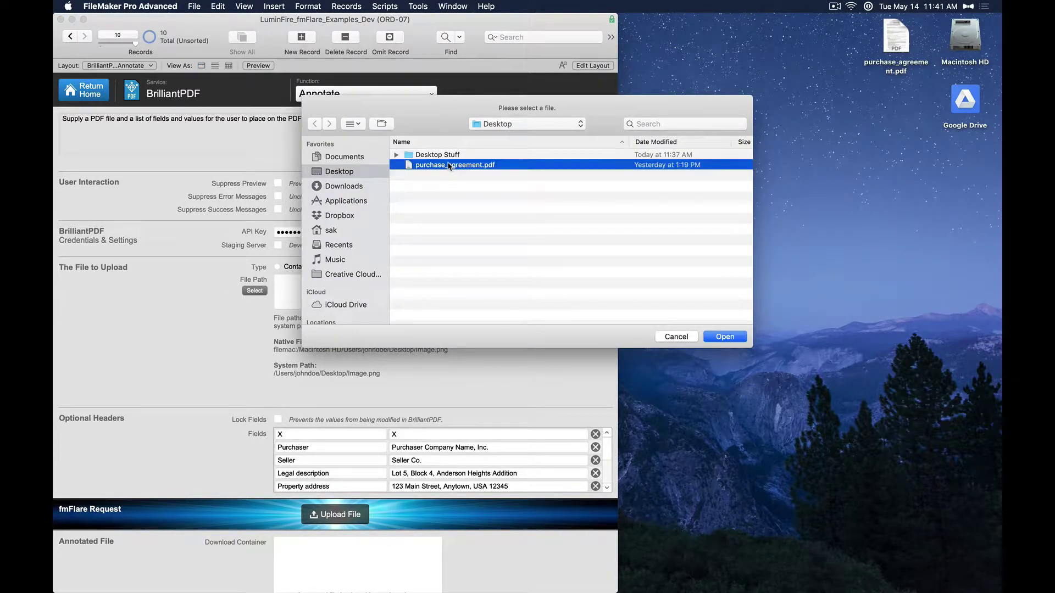
{"action": "left_click", "coordinate": [724, 337]}
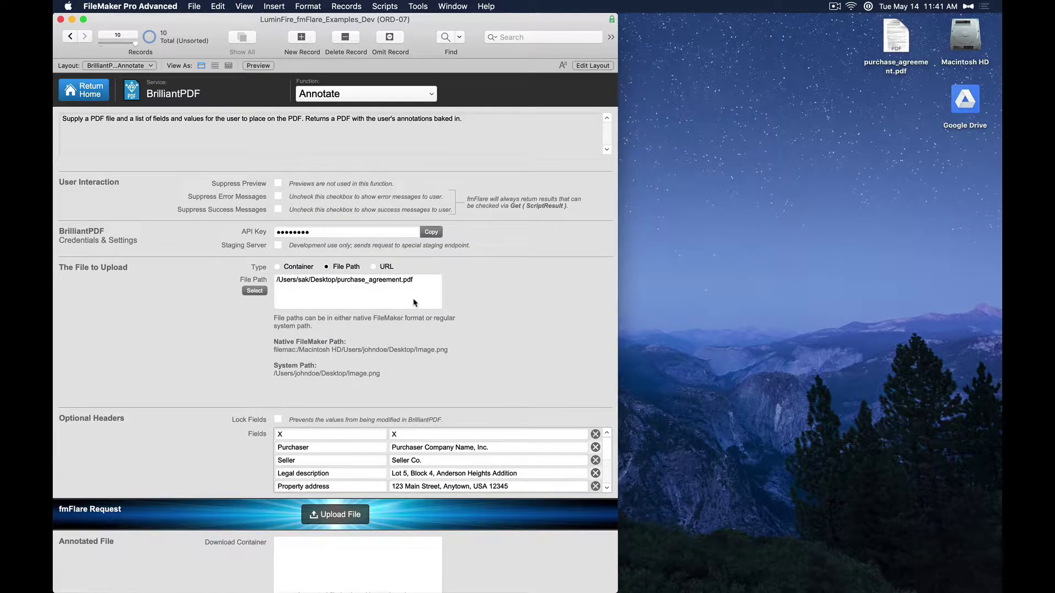
Check the URL upload type and set the file type back to Container.
{"action": "left_click", "coordinate": [373, 267]}
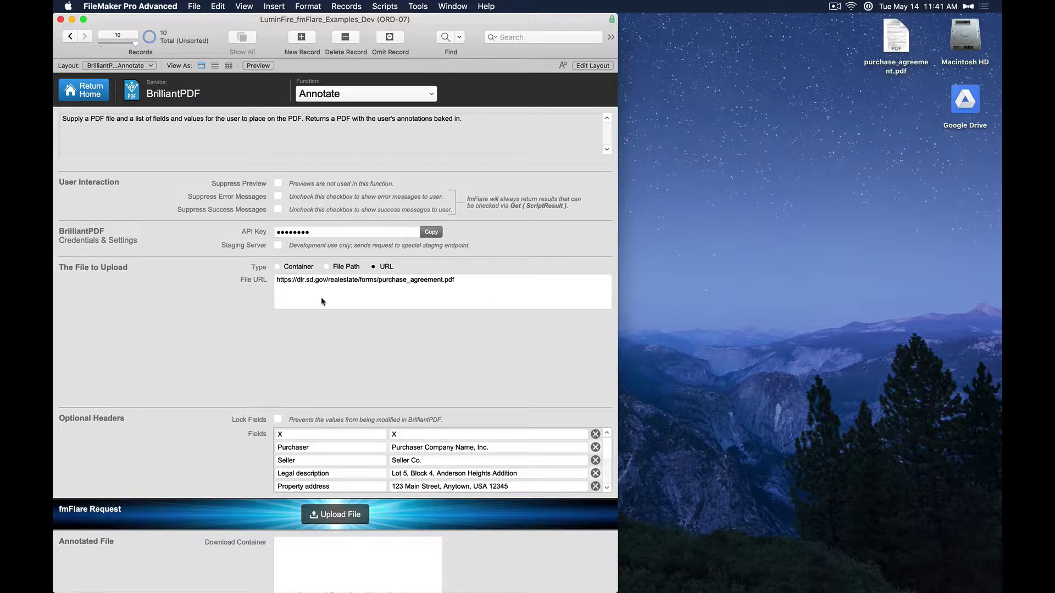
{"action": "left_click", "coordinate": [285, 268]}
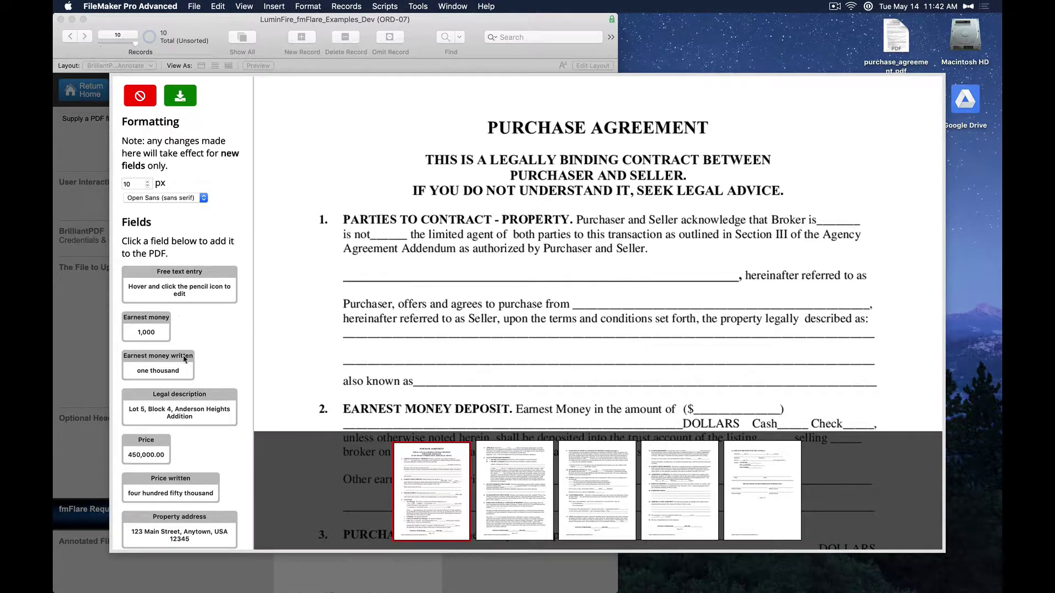
Look through the available fields and pages 2, 3 and 4 of the purchase agreement, and return to page 1.
{"action": "scroll", "coordinate": [179, 373], "scroll_direction": "down", "scroll_amount": 2}
{"action": "scroll", "coordinate": [179, 373], "scroll_direction": "down", "scroll_amount": 3}
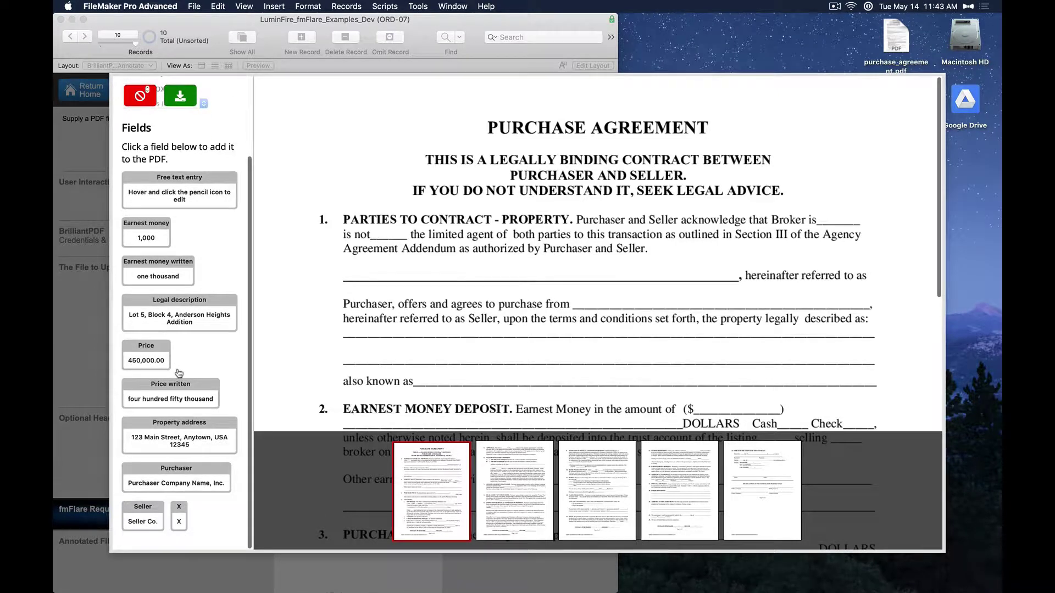
{"action": "scroll", "coordinate": [159, 484], "scroll_direction": "up", "scroll_amount": 5}
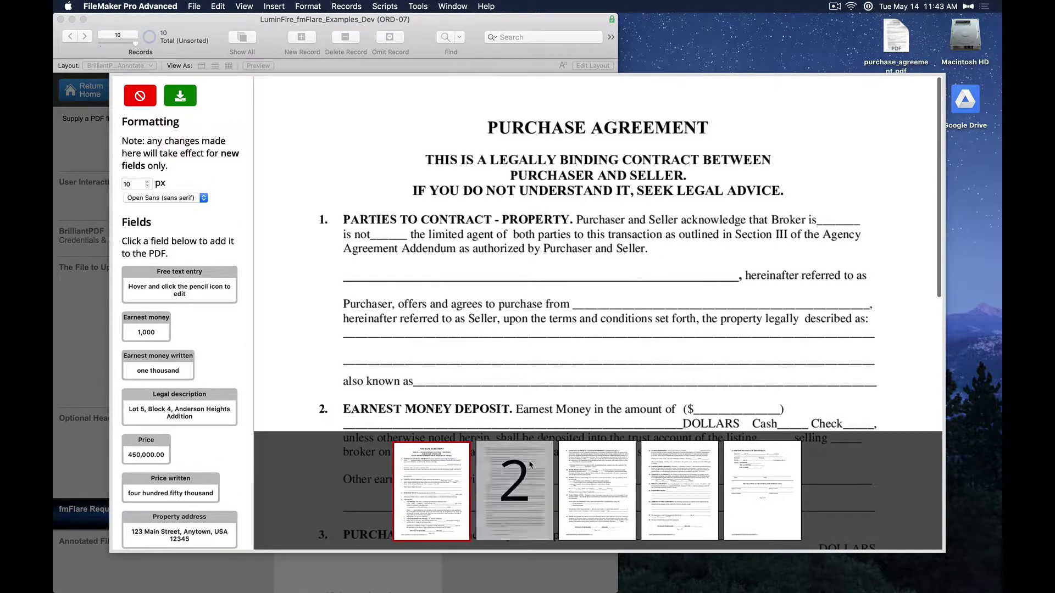
{"action": "left_click", "coordinate": [514, 484]}
{"action": "left_click", "coordinate": [596, 483]}
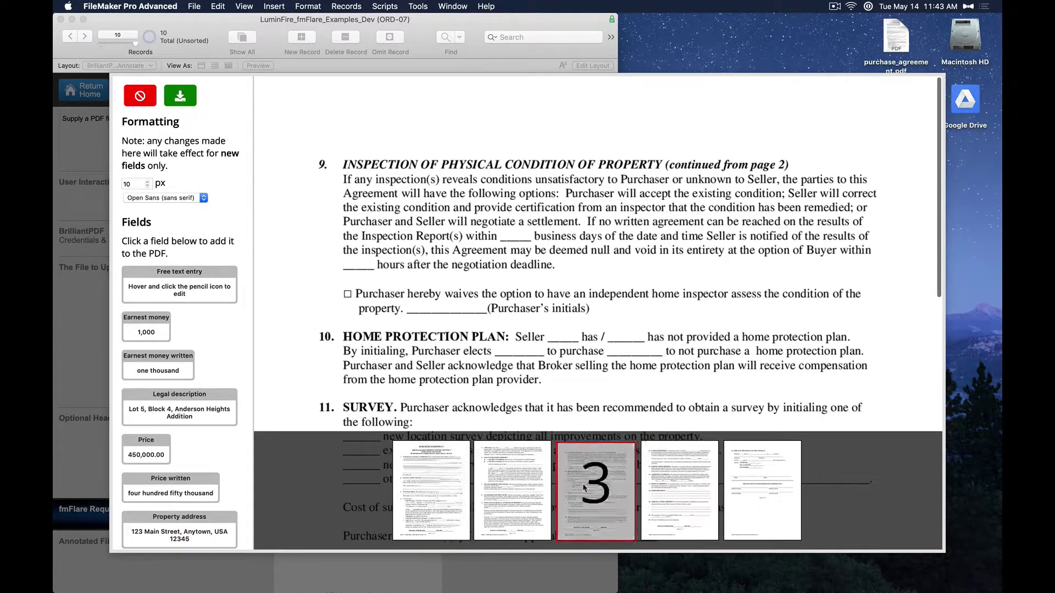
{"action": "scroll", "coordinate": [651, 330], "scroll_direction": "down", "scroll_amount": 4}
{"action": "scroll", "coordinate": [651, 329], "scroll_direction": "down", "scroll_amount": 5}
{"action": "scroll", "coordinate": [653, 357], "scroll_direction": "up", "scroll_amount": 8}
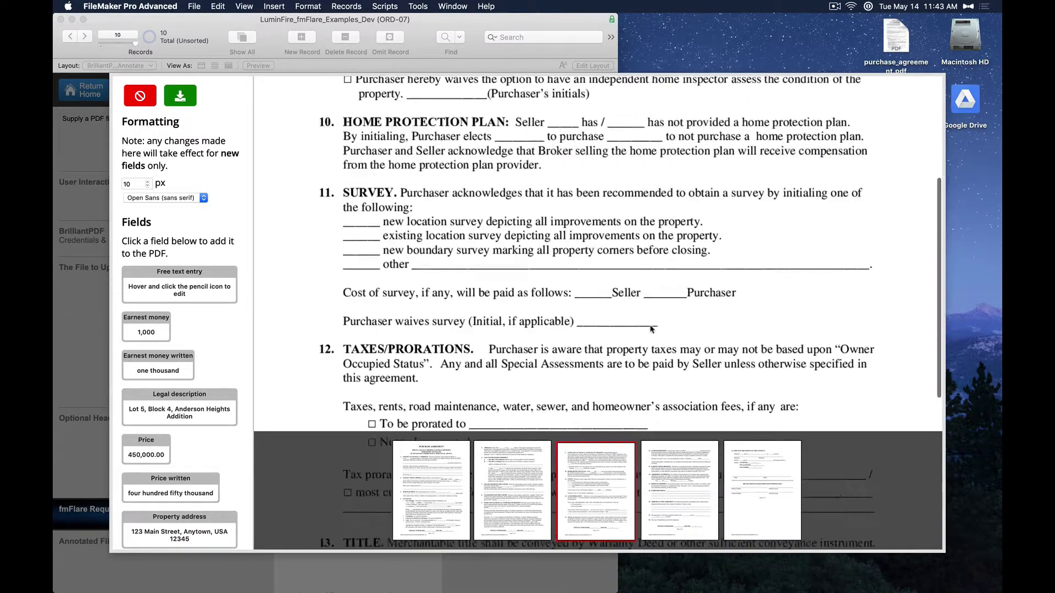
{"action": "left_click", "coordinate": [663, 453]}
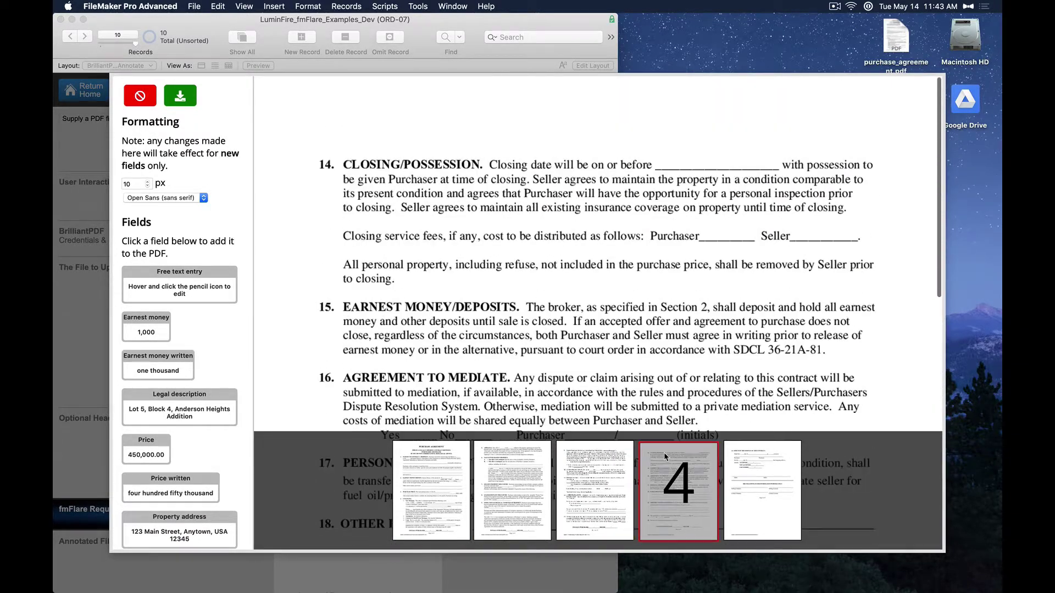
{"action": "left_click", "coordinate": [430, 484]}
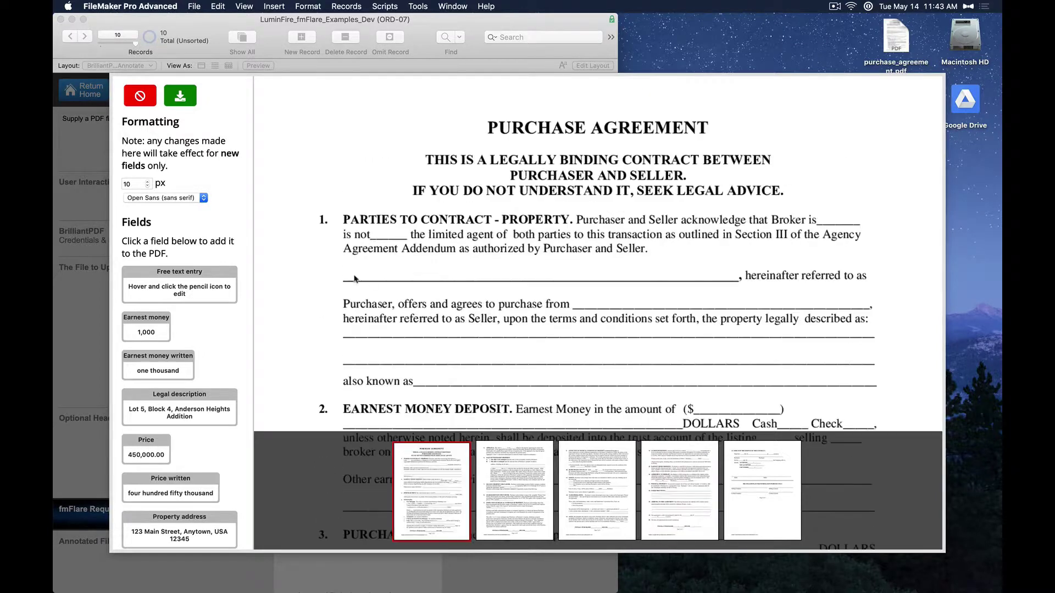
Set the font size for new fields to 12 px, keeping the Open Sans (sans serif) font.
{"action": "left_click", "coordinate": [147, 182]}
{"action": "left_click", "coordinate": [147, 182]}
{"action": "left_click", "coordinate": [179, 199]}
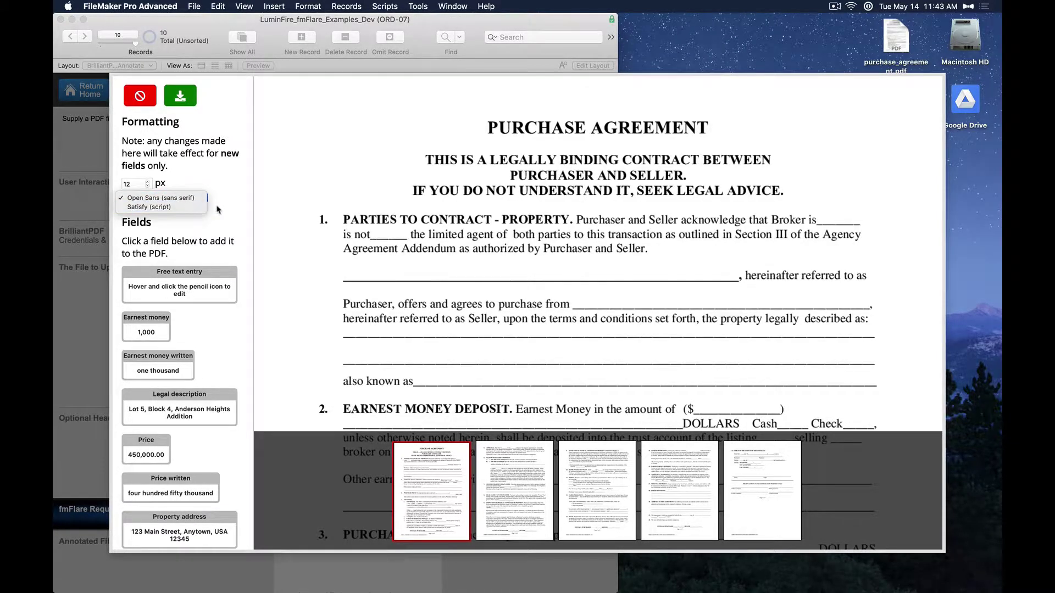
{"action": "left_click", "coordinate": [230, 206]}
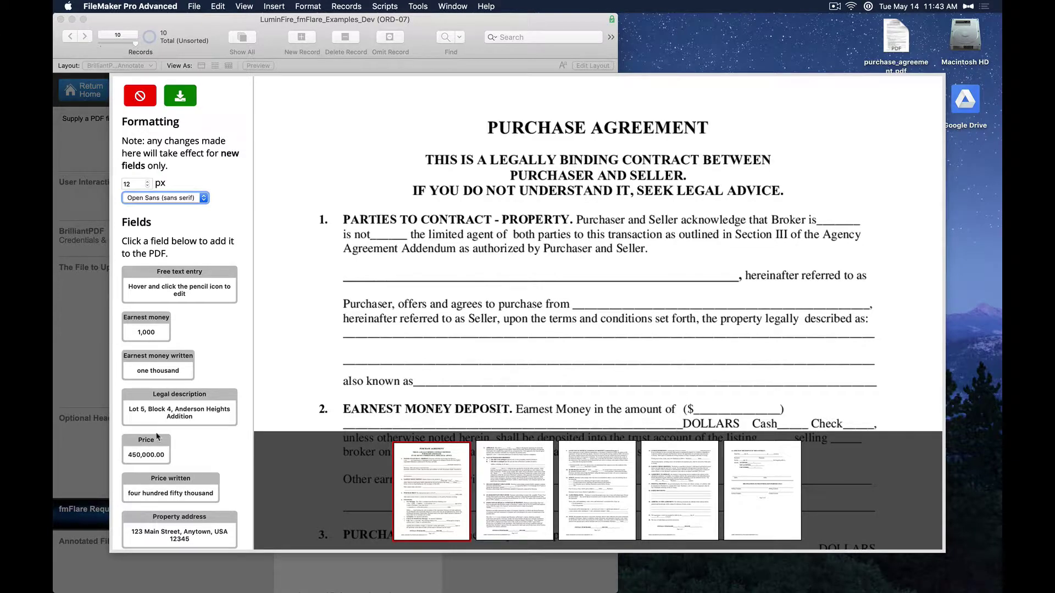
Fill section 1 by placing the X field on the "is not" blank and the Purchaser and Seller fields on their lines.
{"action": "scroll", "coordinate": [162, 448], "scroll_direction": "down", "scroll_amount": 4}
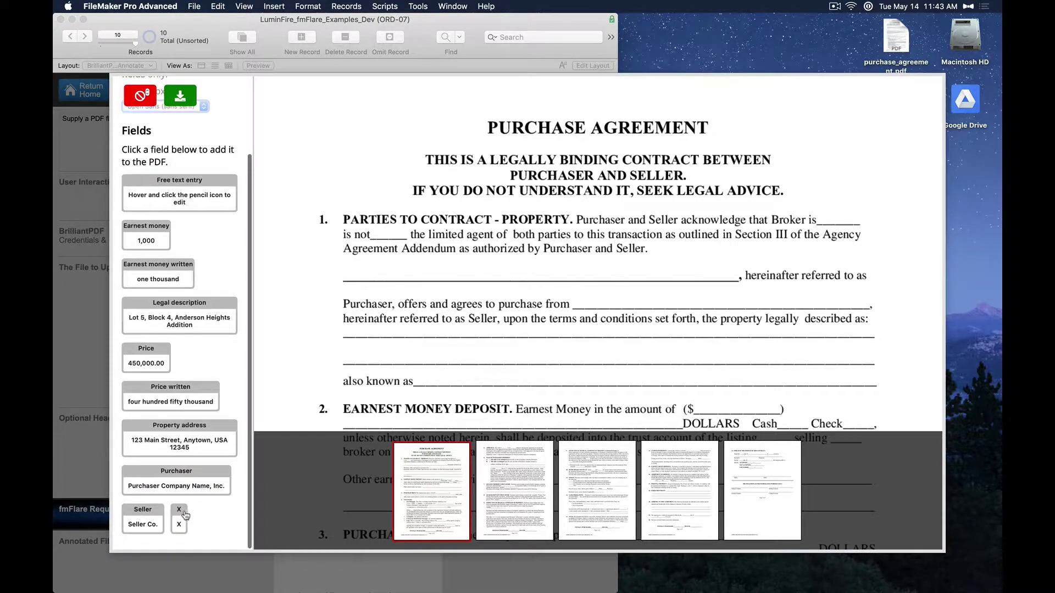
{"action": "left_click_drag", "start_coordinate": [185, 515], "coordinate": [382, 220]}
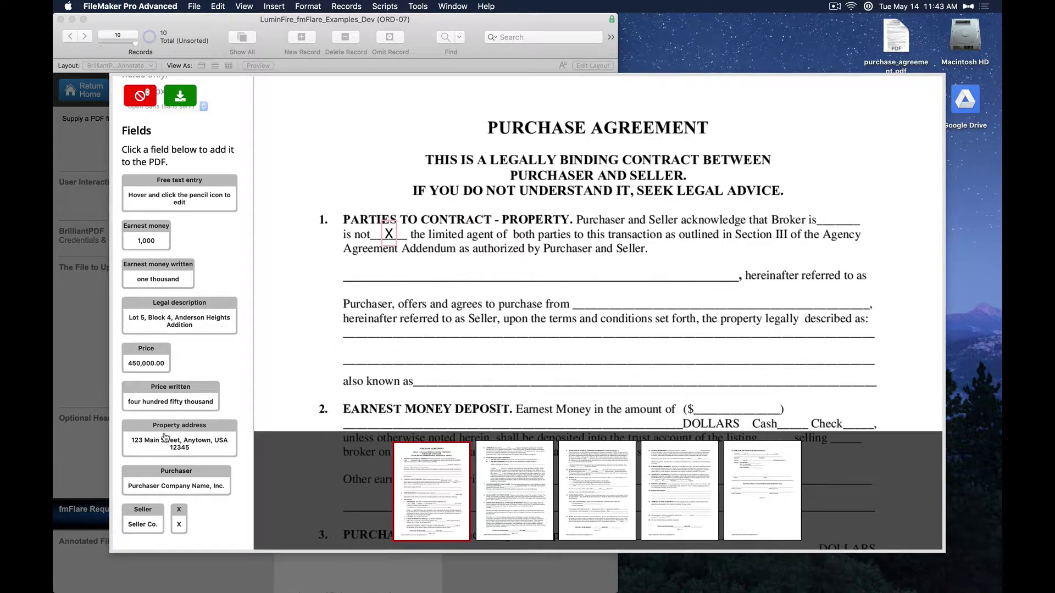
{"action": "left_click", "coordinate": [162, 470]}
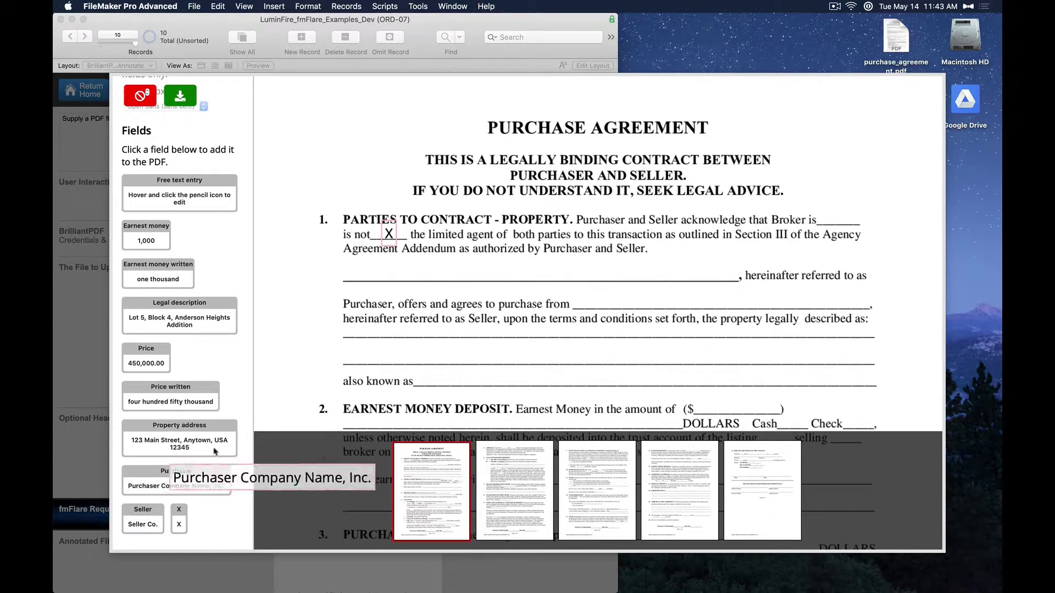
{"action": "left_click_drag", "start_coordinate": [378, 260], "coordinate": [351, 259]}
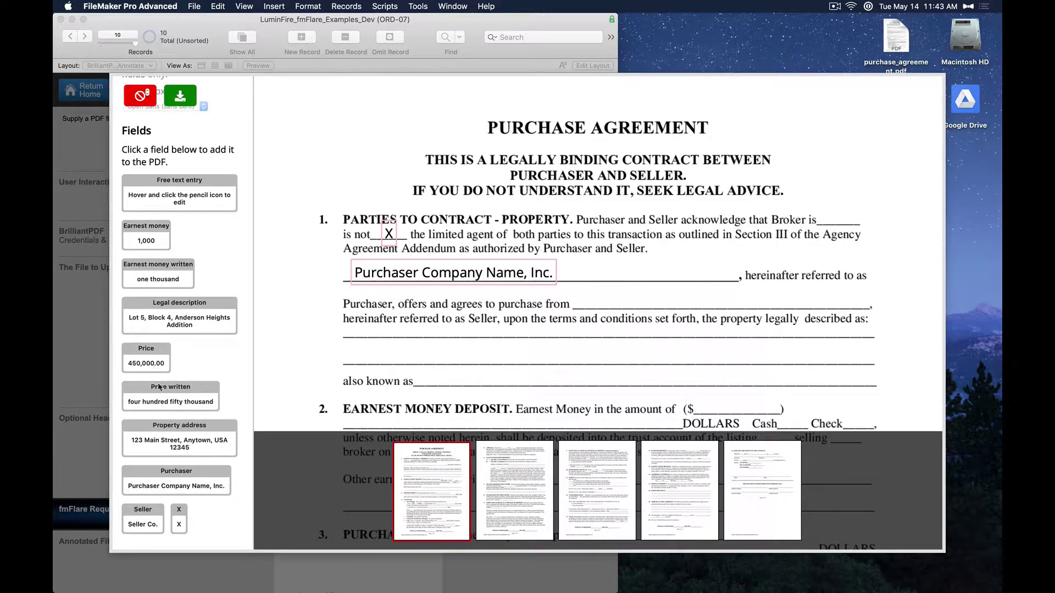
{"action": "left_click", "coordinate": [143, 512]}
{"action": "left_click_drag", "start_coordinate": [142, 512], "coordinate": [581, 286]}
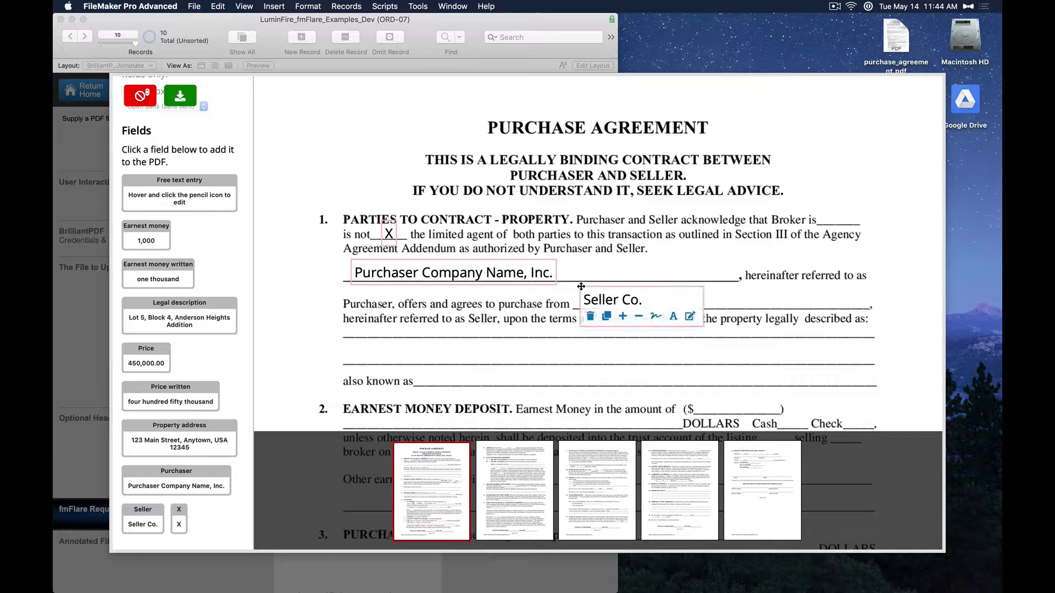
Place the Earnest money field after the dollar sign in section 2 and Earnest money written on the DOLLARS line.
{"action": "scroll", "coordinate": [476, 397], "scroll_direction": "down", "scroll_amount": 3}
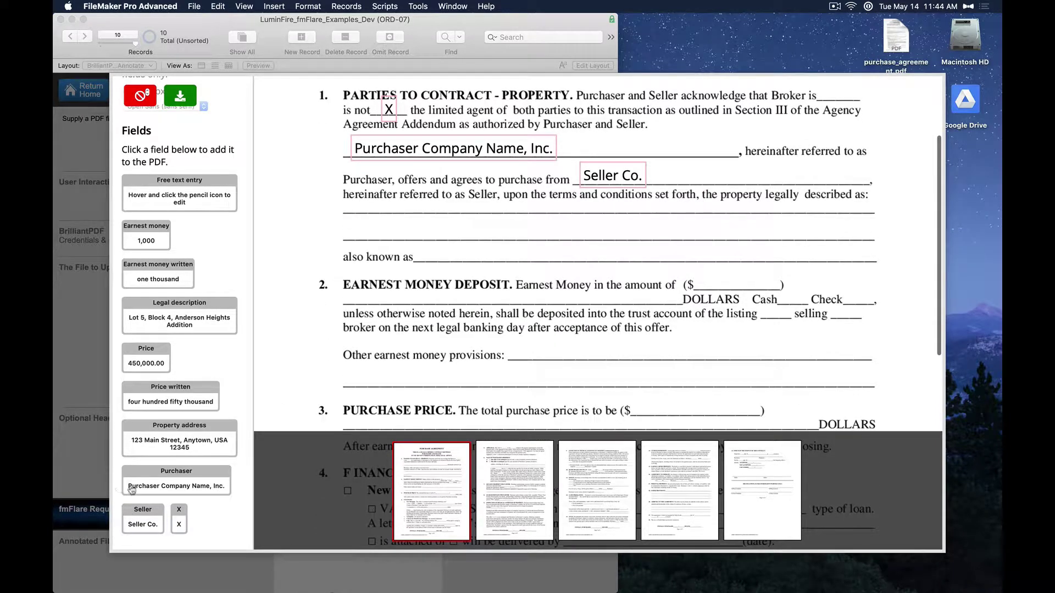
{"action": "left_click", "coordinate": [149, 230]}
{"action": "left_click_drag", "start_coordinate": [149, 229], "coordinate": [693, 268]}
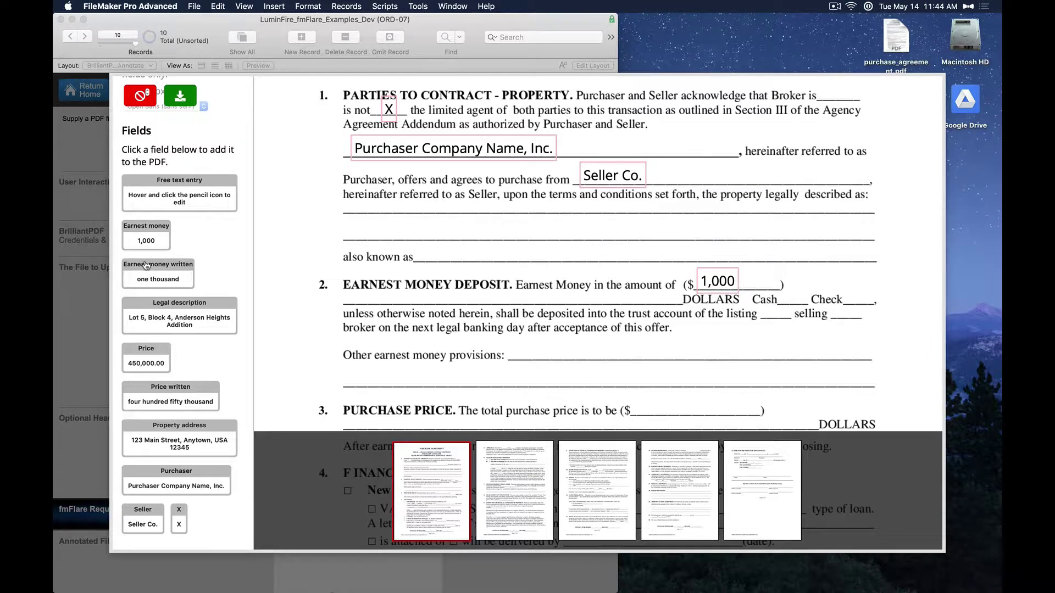
{"action": "left_click", "coordinate": [138, 274]}
{"action": "left_click_drag", "start_coordinate": [150, 262], "coordinate": [381, 300]}
{"action": "left_click_drag", "start_coordinate": [355, 285], "coordinate": [354, 283]}
Place the Price field after the dollar sign in section 3 and Price written on the DOLLARS line below.
{"action": "scroll", "coordinate": [294, 365], "scroll_direction": "down", "scroll_amount": 3}
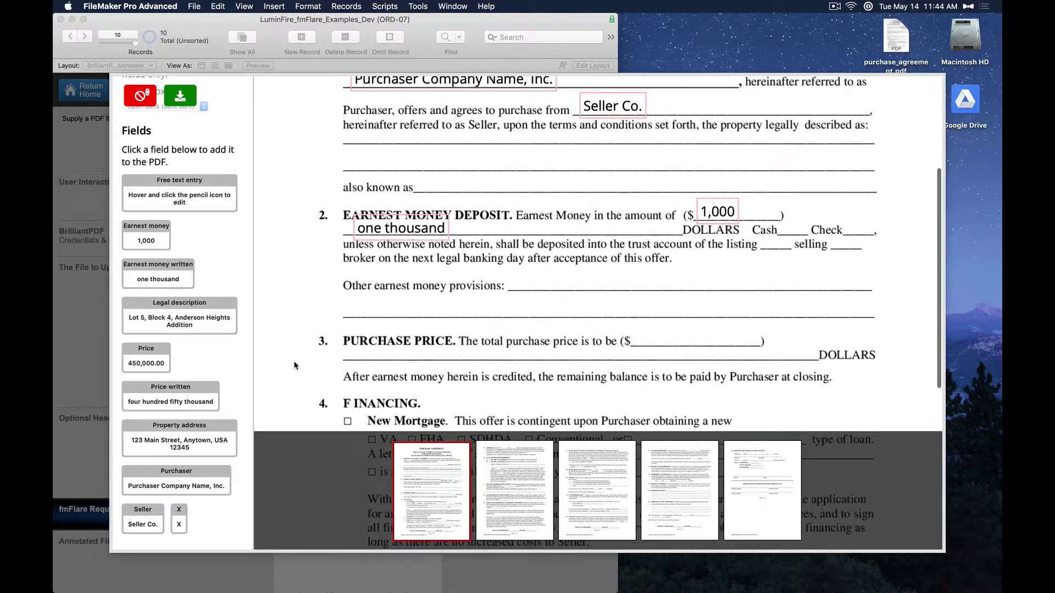
{"action": "left_click_drag", "start_coordinate": [144, 357], "coordinate": [625, 325]}
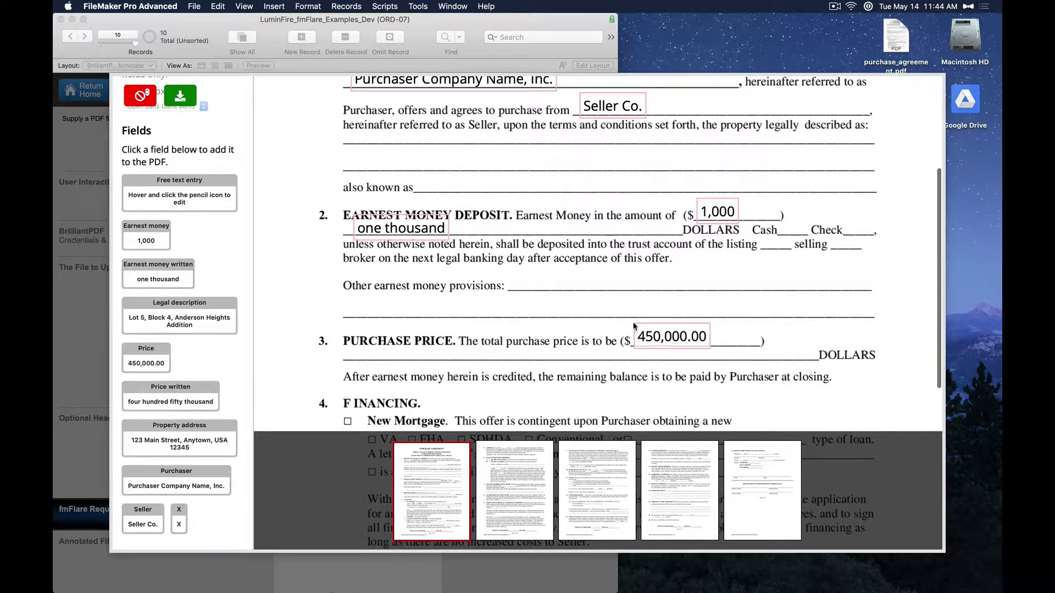
{"action": "left_click_drag", "start_coordinate": [163, 385], "coordinate": [356, 341]}
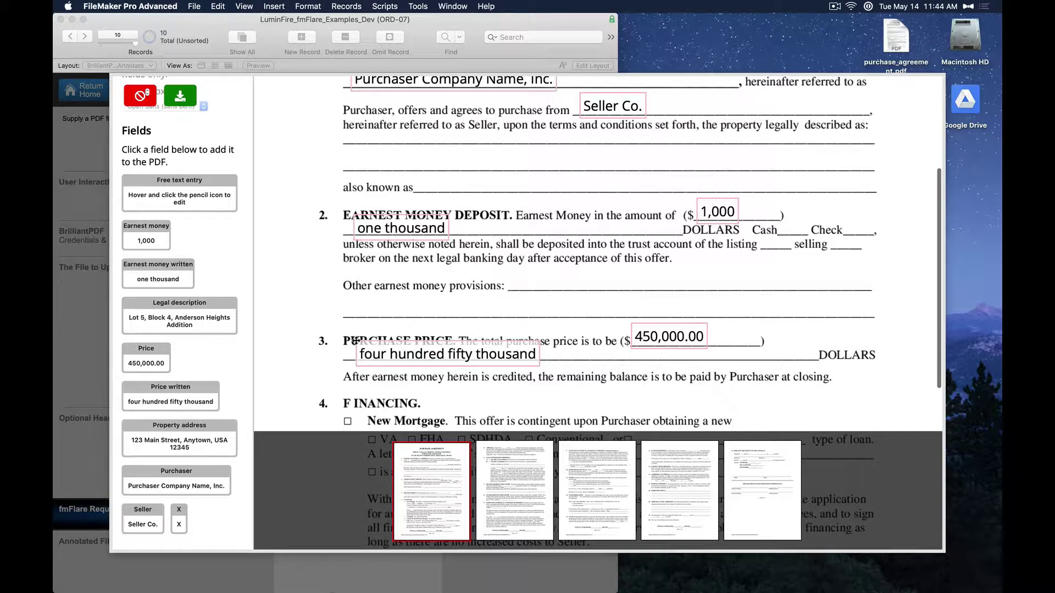
Enlarge the written price and shrink it back, and switch its font to script and back to sans-serif.
{"action": "mouse_move", "coordinate": [521, 352]}
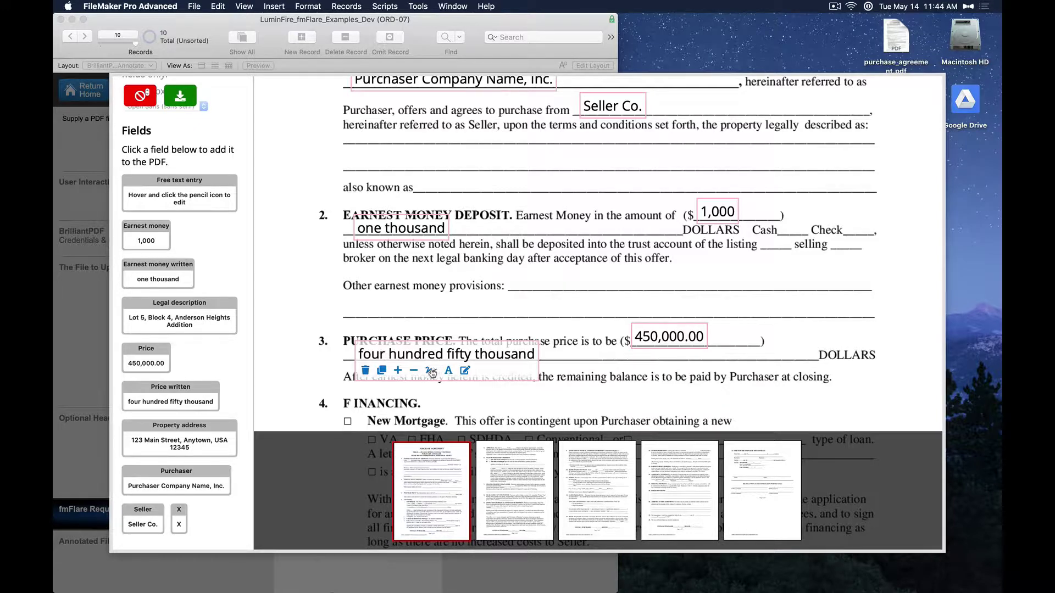
{"action": "left_click", "coordinate": [402, 376]}
{"action": "left_click", "coordinate": [401, 375]}
{"action": "left_click", "coordinate": [399, 374]}
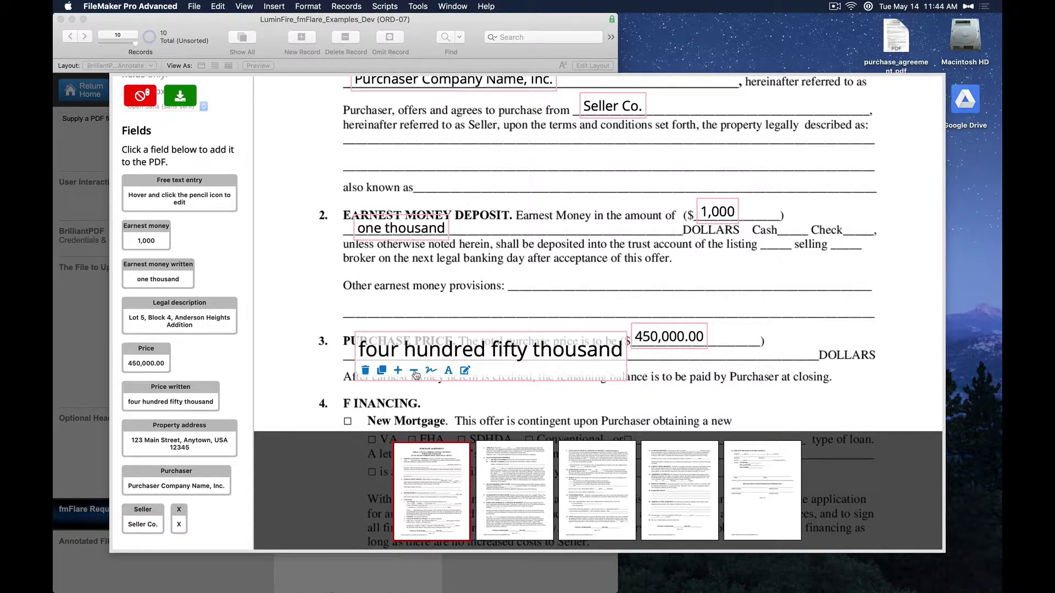
{"action": "left_click", "coordinate": [414, 371]}
{"action": "left_click", "coordinate": [414, 372]}
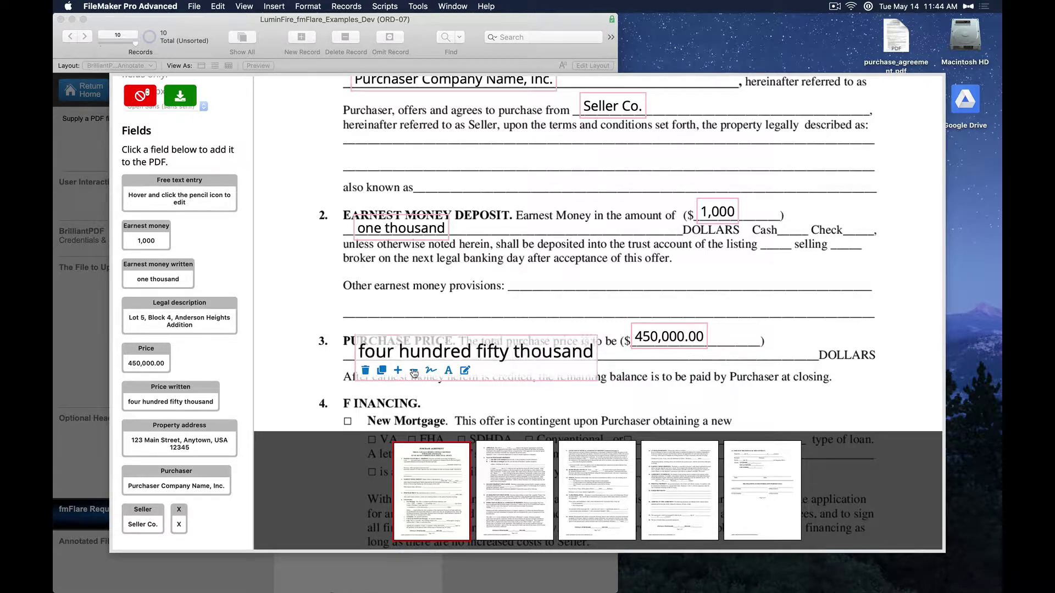
{"action": "left_click", "coordinate": [413, 371]}
{"action": "left_click", "coordinate": [413, 372]}
{"action": "left_click", "coordinate": [413, 371]}
{"action": "left_click", "coordinate": [414, 371]}
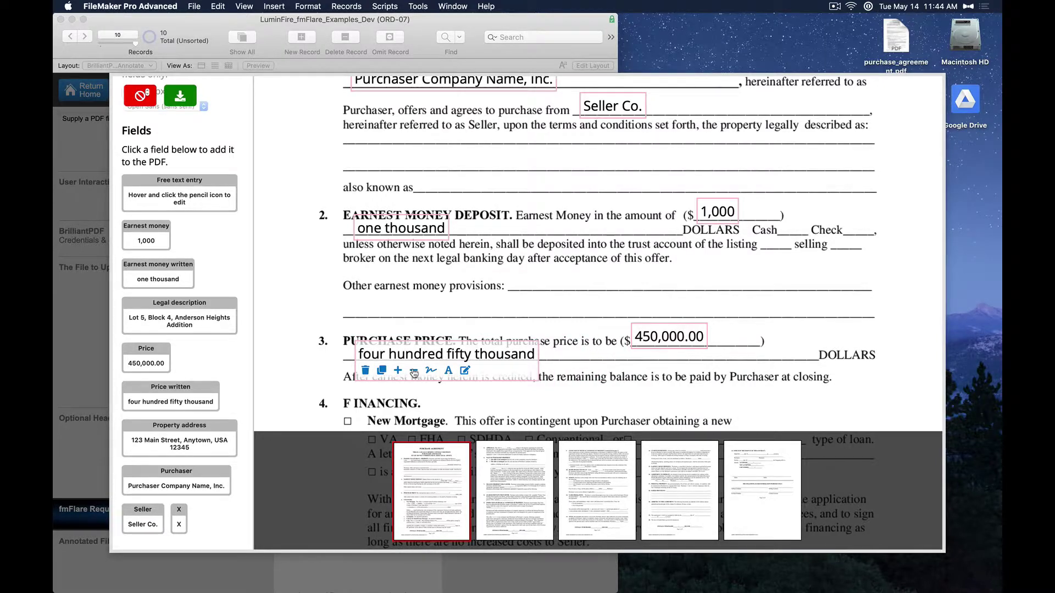
{"action": "left_click", "coordinate": [430, 372]}
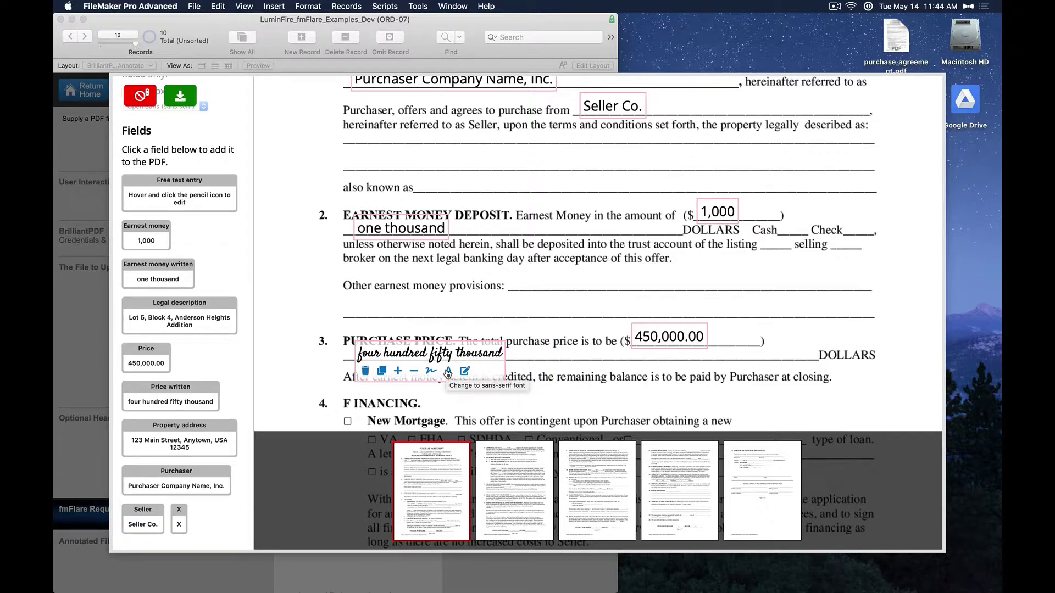
{"action": "left_click", "coordinate": [448, 372]}
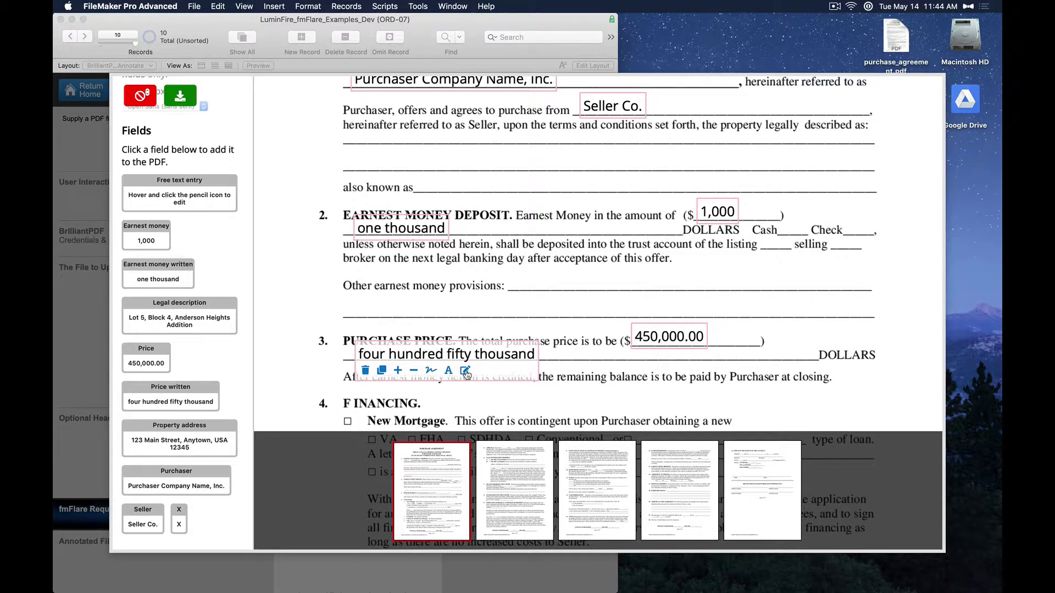
Edit the written price in section 3 to read "four hundred fifty thousand and two".
{"action": "left_click", "coordinate": [465, 372]}
{"action": "key", "text": "Right"}
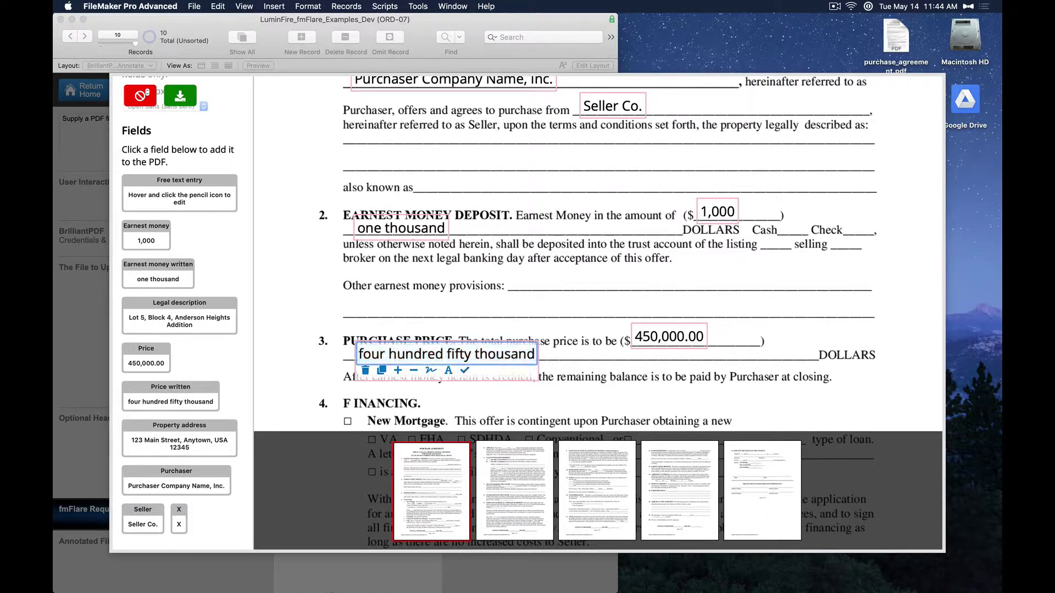
{"action": "type", "text": "and two"}
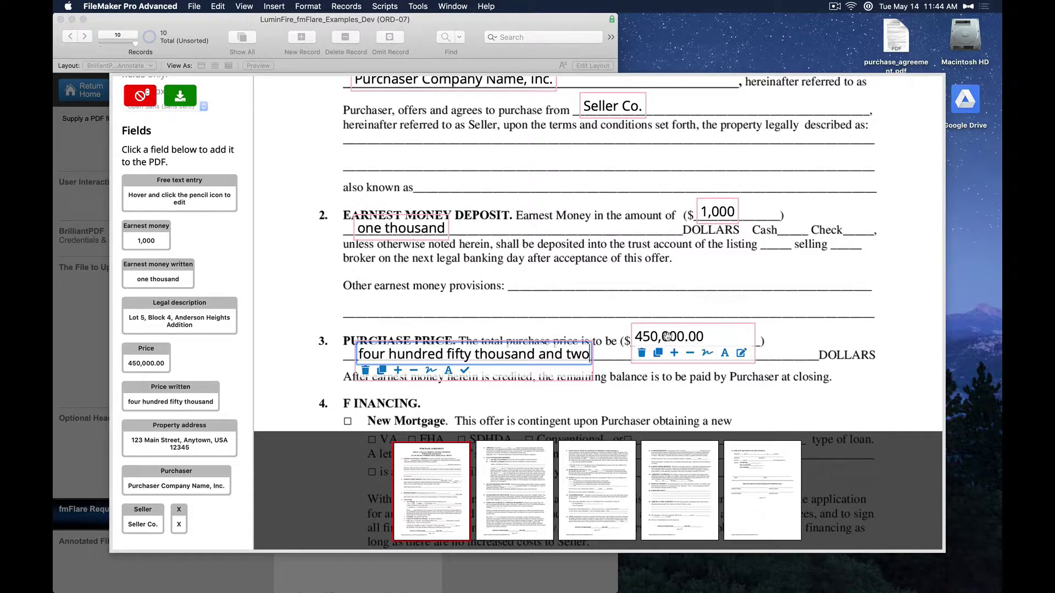
Edit the numeric purchase price in section 3 to read 450,002.00.
{"action": "left_click", "coordinate": [686, 331]}
{"action": "left_click", "coordinate": [743, 354]}
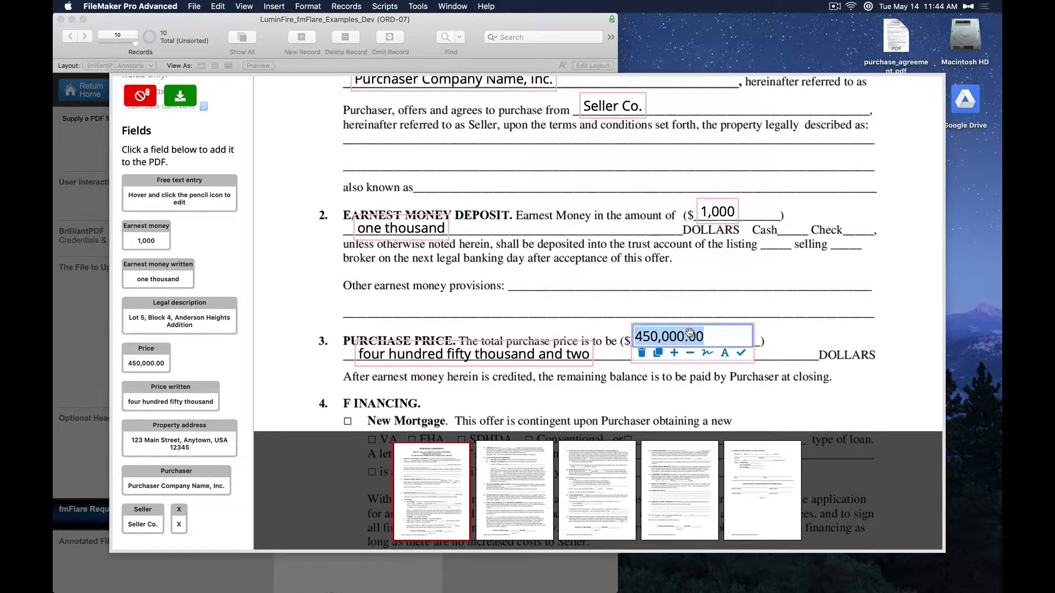
{"action": "left_click_drag", "start_coordinate": [677, 336], "coordinate": [684, 336]}
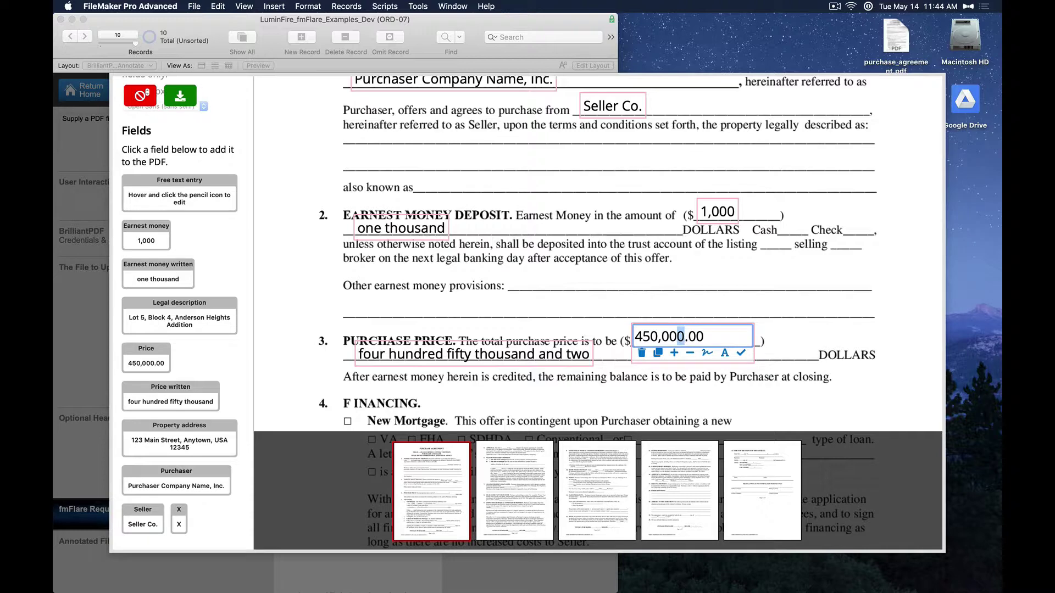
{"action": "type", "text": "2"}
{"action": "left_click", "coordinate": [803, 334]}
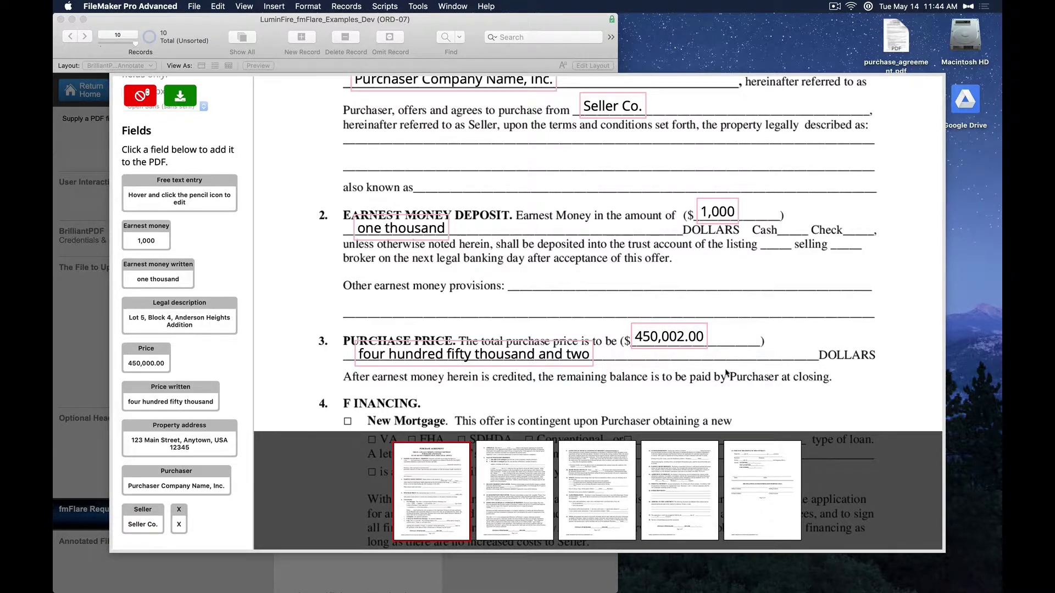
Place a free text entry on the blank line above "also known as" and change its text to "Type whatever I want".
{"action": "left_click", "coordinate": [185, 183]}
{"action": "mouse_move", "coordinate": [188, 177]}
{"action": "left_mouse_down"}
{"action": "mouse_move", "coordinate": [421, 135]}
{"action": "mouse_move", "coordinate": [364, 147]}
{"action": "left_mouse_up"}
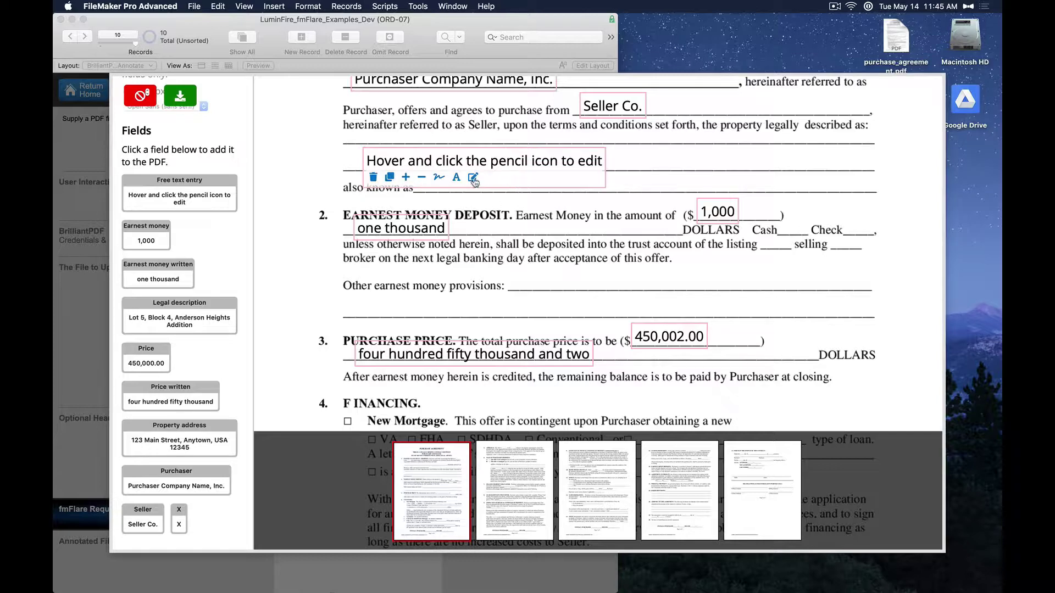
{"action": "left_click", "coordinate": [471, 177]}
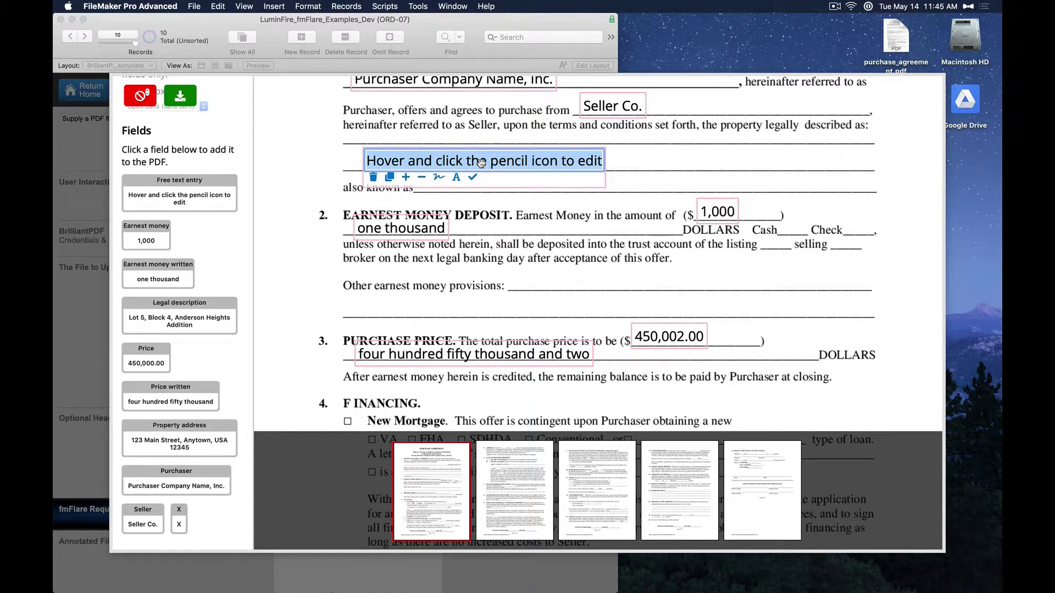
{"action": "type", "text": "Type whate"}
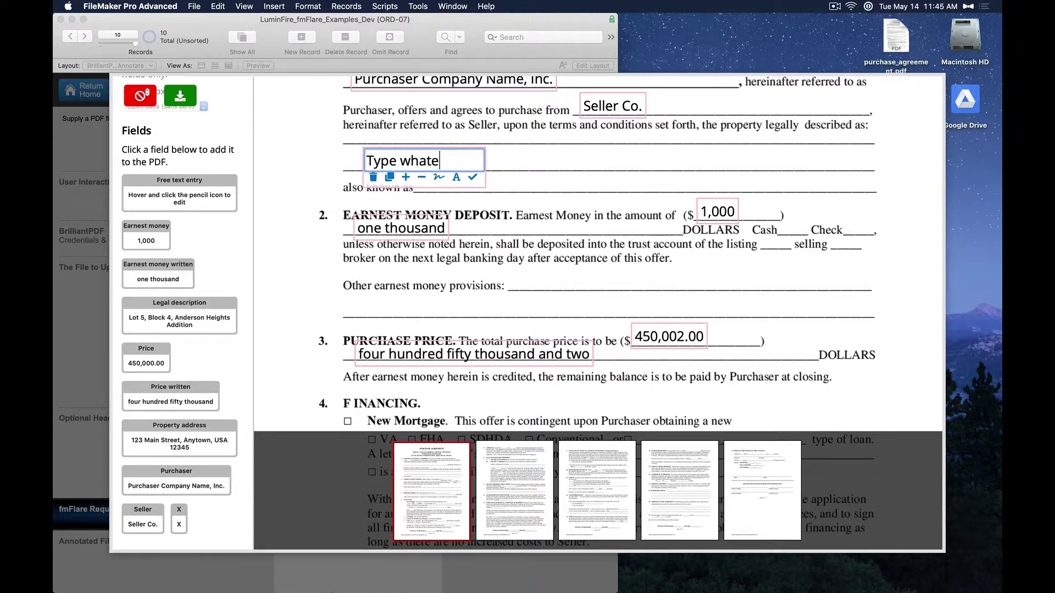
{"action": "type", "text": "ver I want"}
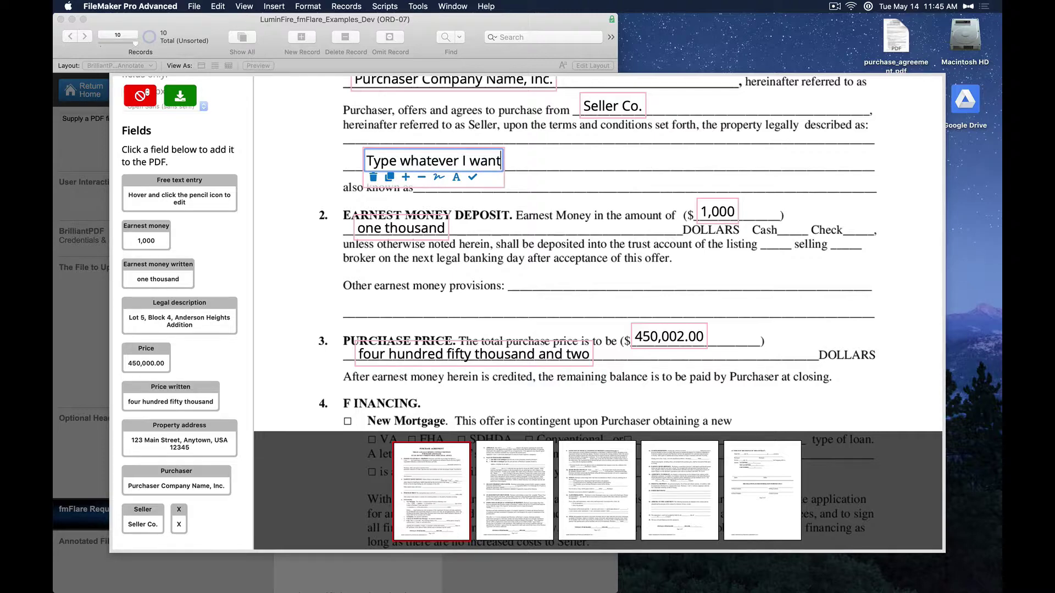
{"action": "left_click", "coordinate": [331, 169]}
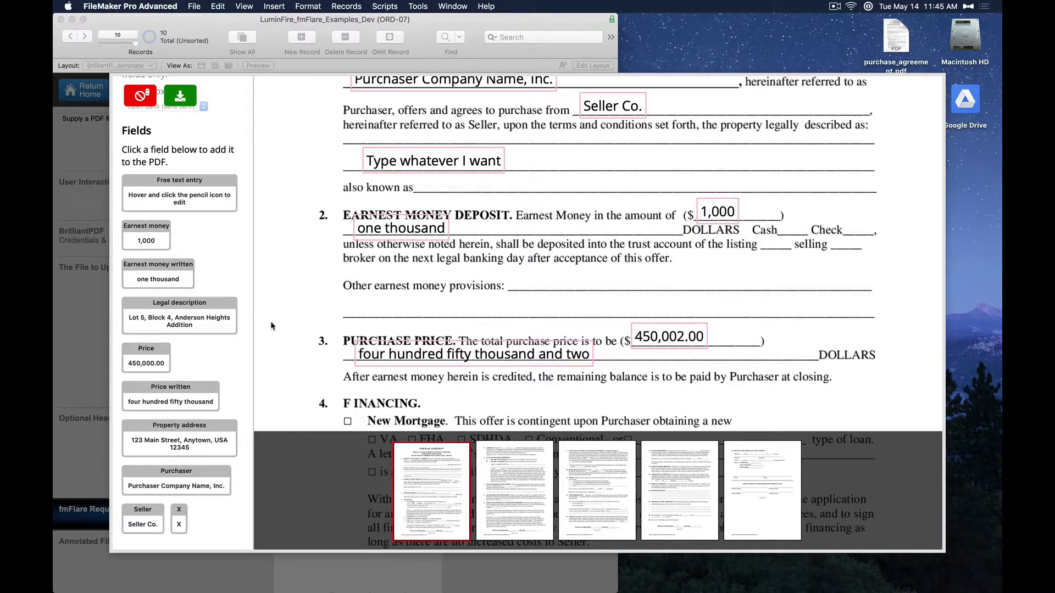
Download the annotated PDF into the FileMaker record's container and dismiss the callback message.
{"action": "scroll", "coordinate": [207, 134], "scroll_direction": "up", "scroll_amount": 3}
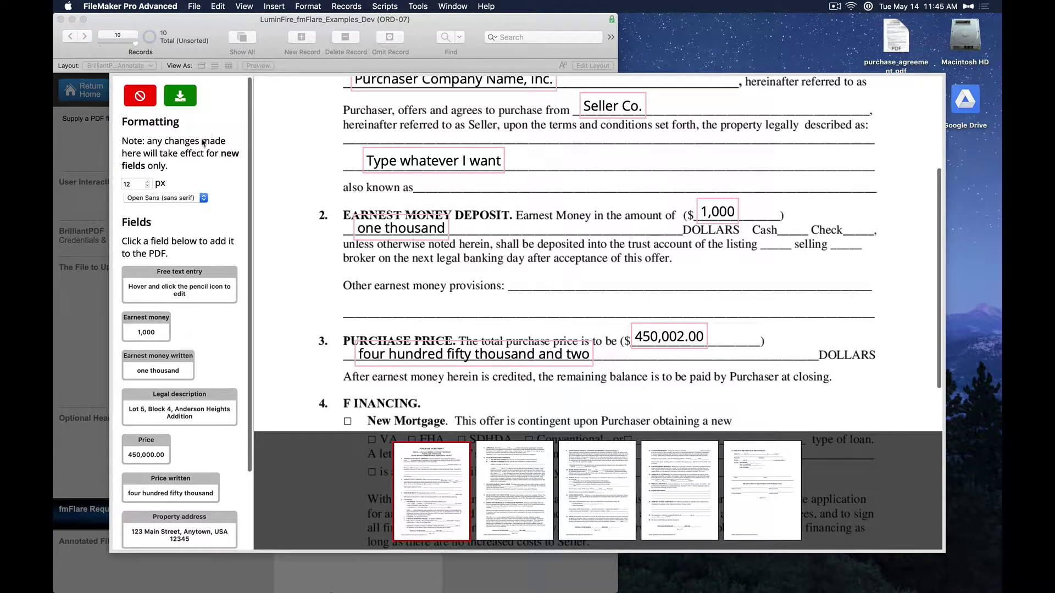
{"action": "left_click", "coordinate": [182, 100]}
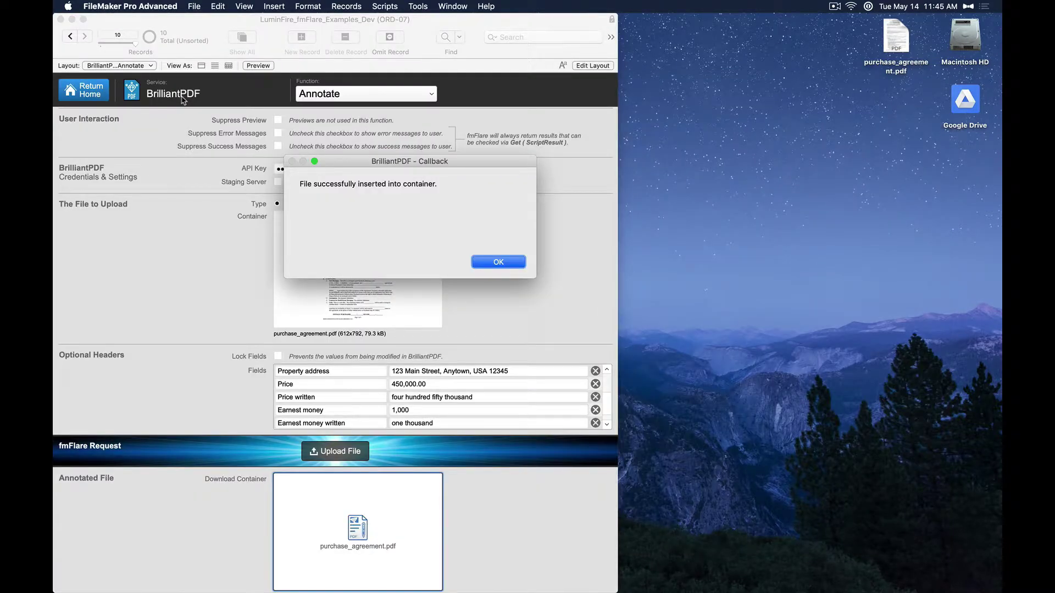
{"action": "left_click", "coordinate": [498, 262]}
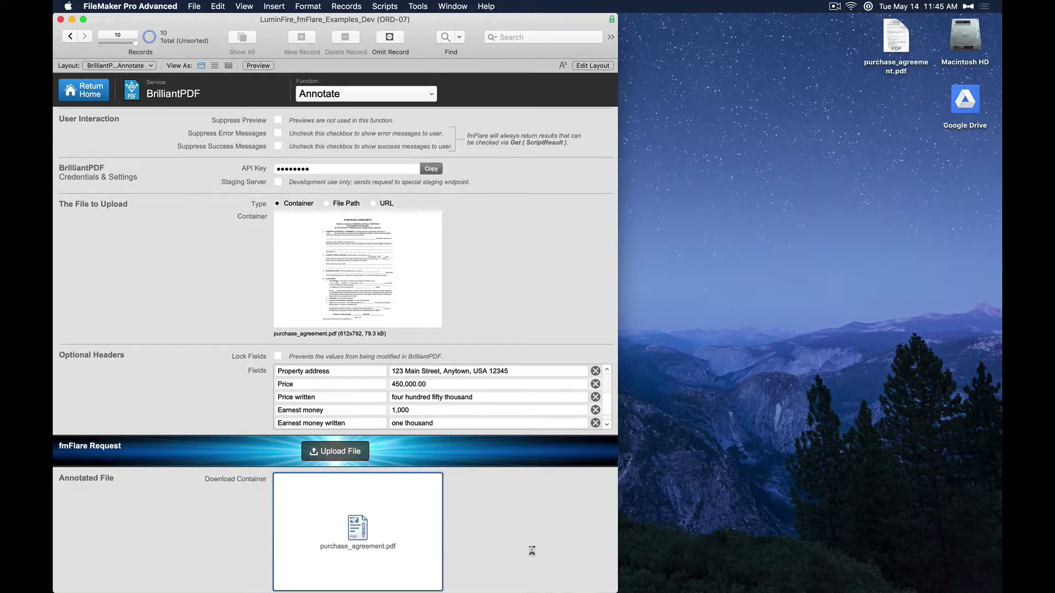
Export the annotated file from the download container to the Desktop as "purchase_agreement 2.pdf".
{"action": "scroll", "coordinate": [487, 549], "scroll_direction": "down", "scroll_amount": 5}
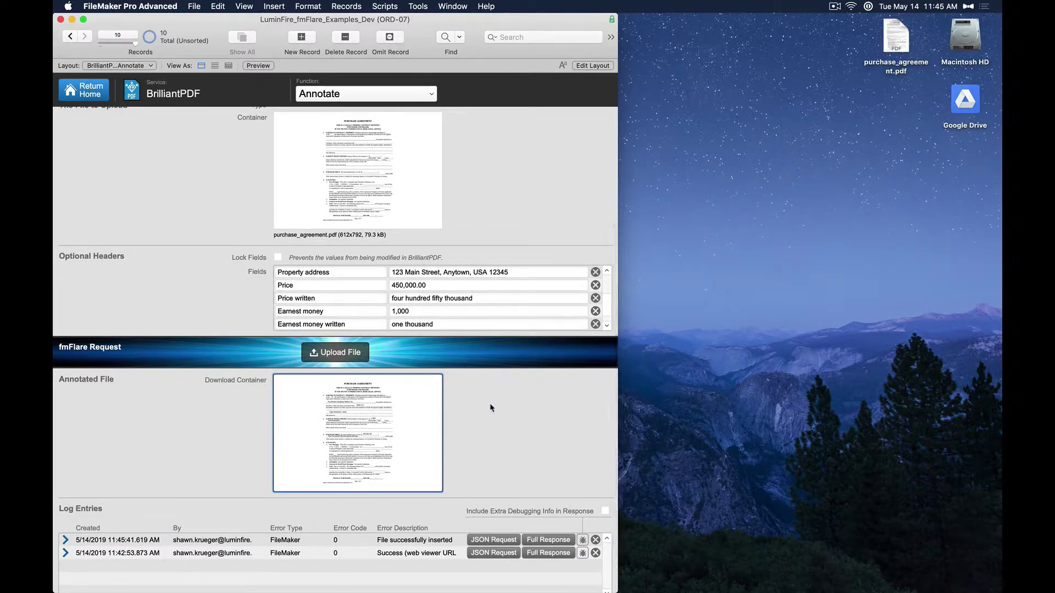
{"action": "scroll", "coordinate": [485, 410], "scroll_direction": "down", "scroll_amount": 2}
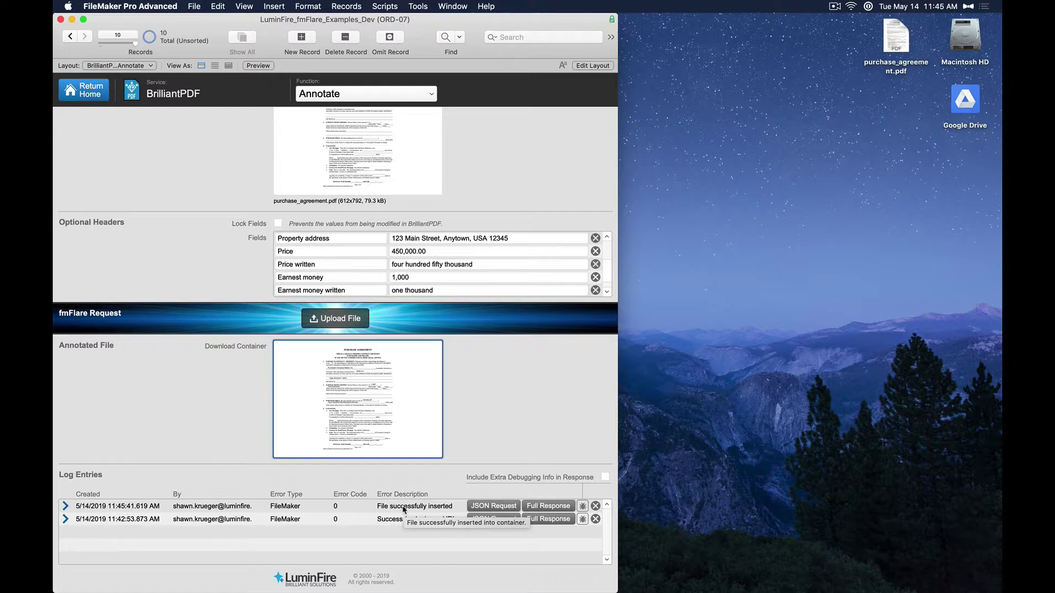
{"action": "right_click", "coordinate": [356, 386]}
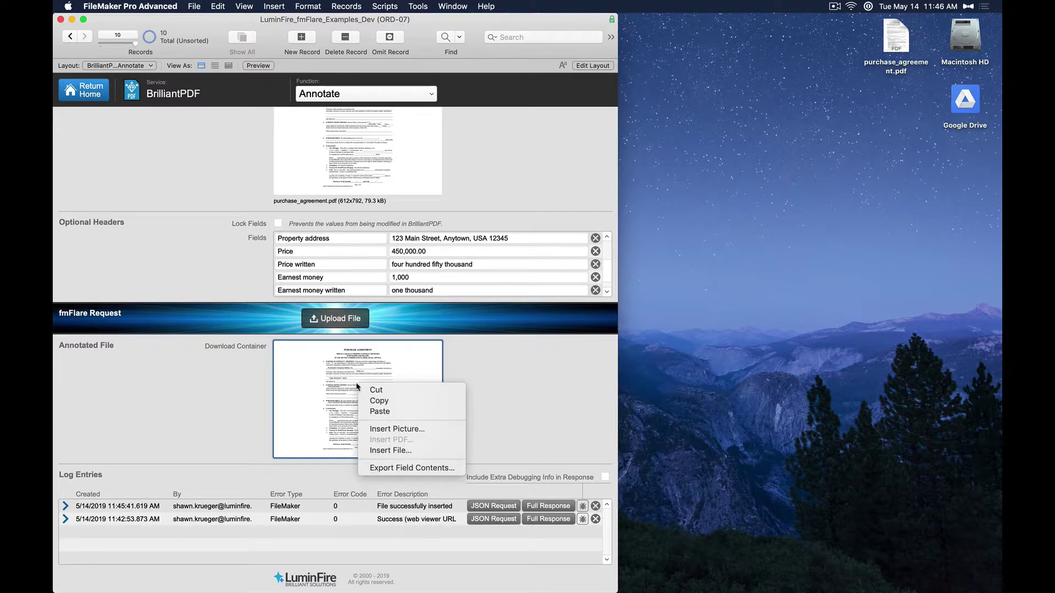
{"action": "left_click", "coordinate": [412, 468]}
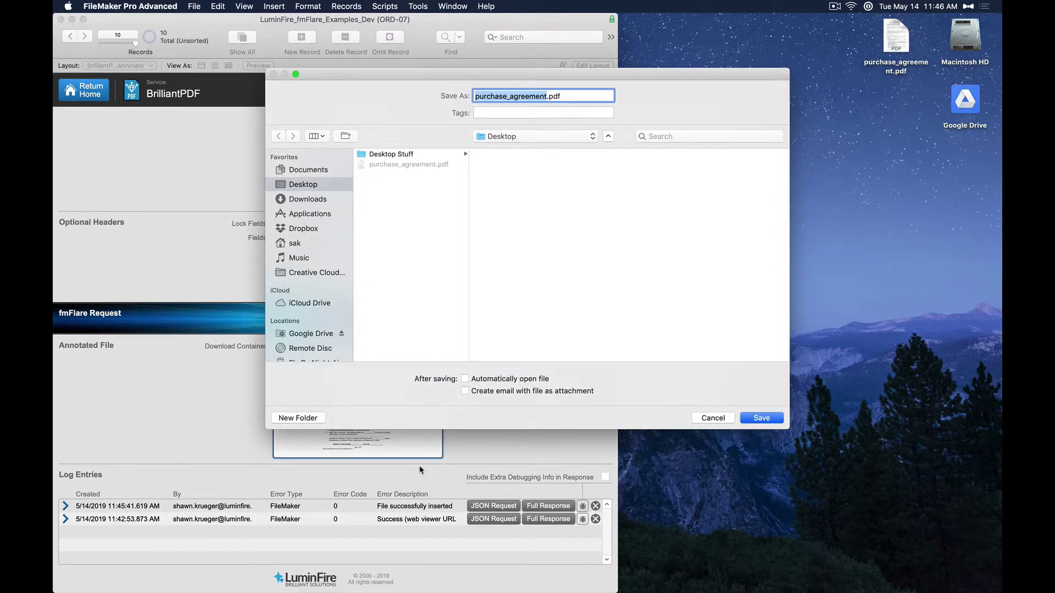
{"action": "key", "text": "Right"}
{"action": "type", "text": "2"}
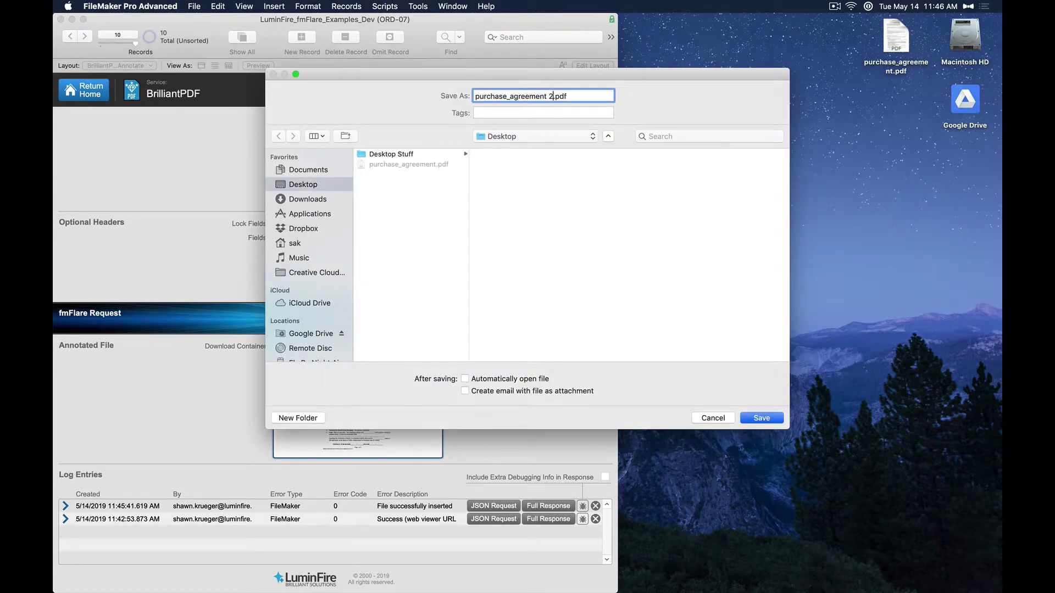
{"action": "key", "text": "Return"}
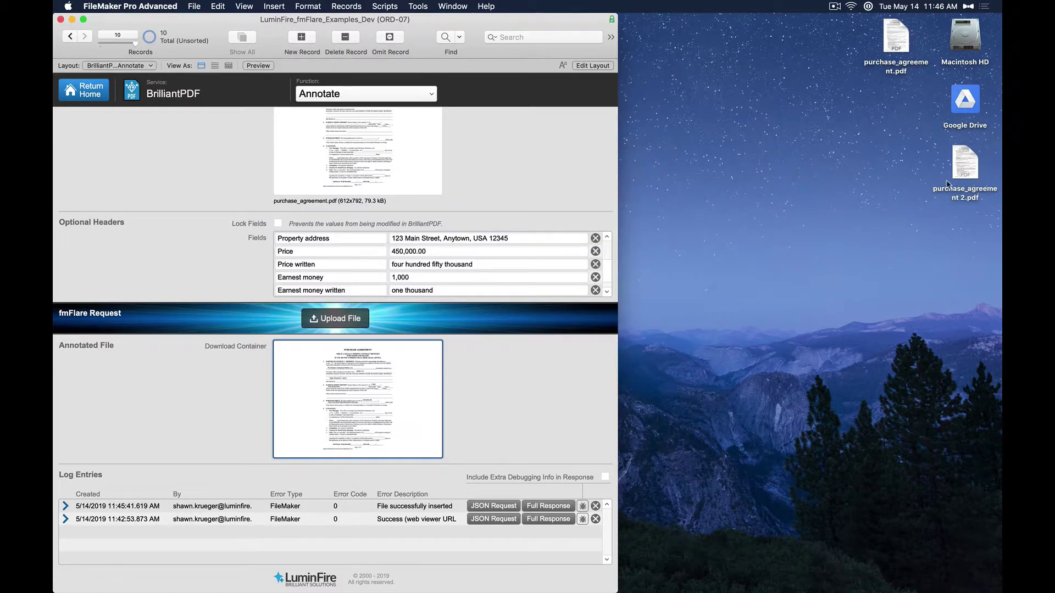
Preview the exported "purchase_agreement 2.pdf" on the desktop to check its annotations, and return to FileMaker.
{"action": "left_click", "coordinate": [964, 164]}
{"action": "key", "text": "space"}
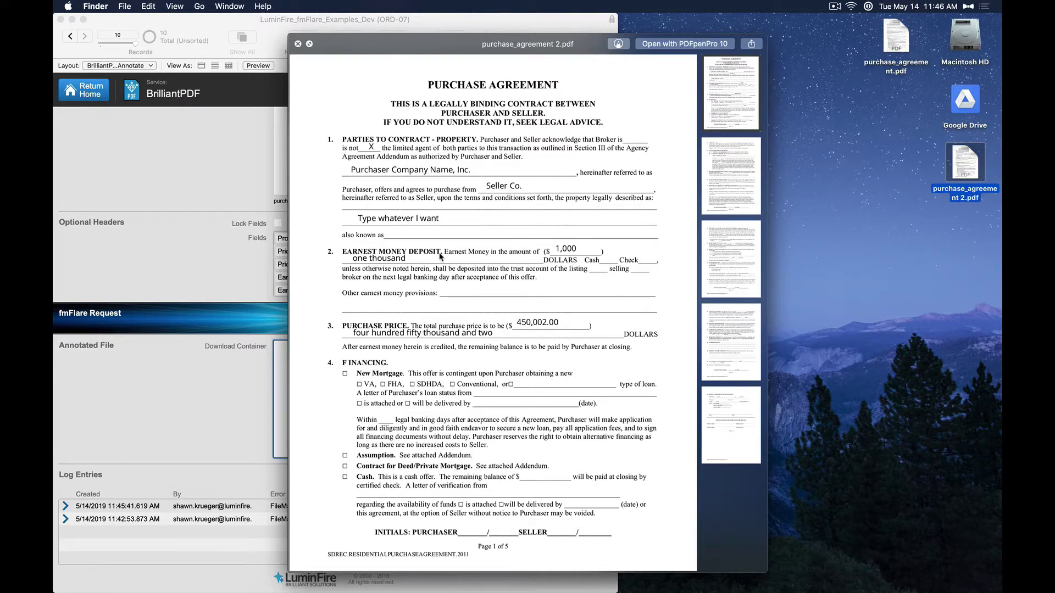
{"action": "key", "text": "space"}
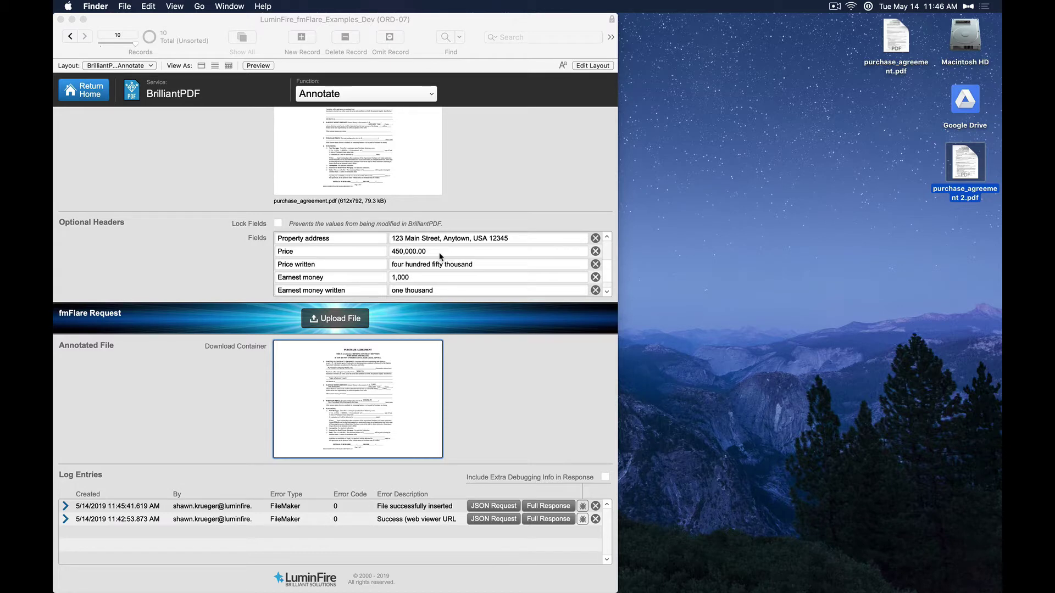
{"action": "left_click", "coordinate": [511, 188]}
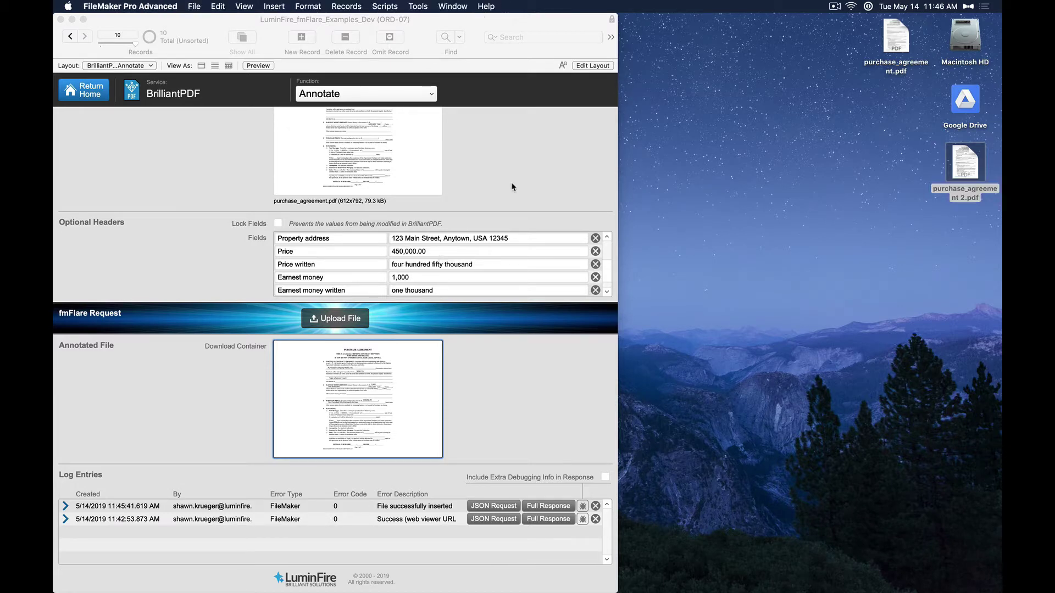